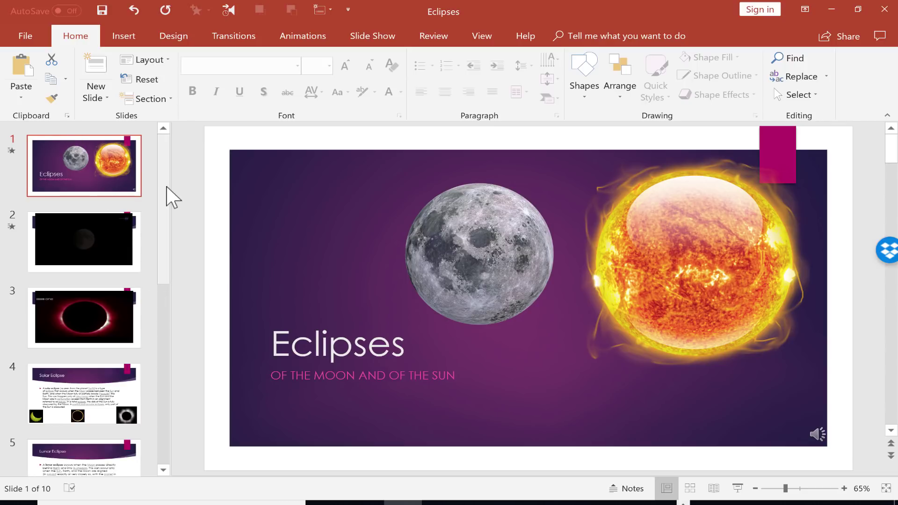
# - Review the deck in grid and thumbnail views, visiting the maximum solar eclipses question and Eclipses title slides
pyautogui.moveTo(167, 186); pyautogui.dragTo(186, 412)
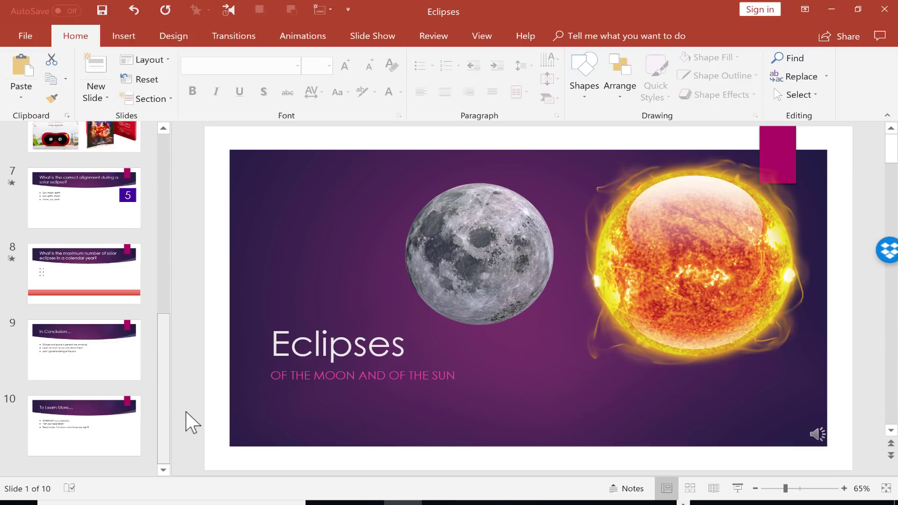
pyautogui.moveTo(183, 317); pyautogui.dragTo(207, 164)
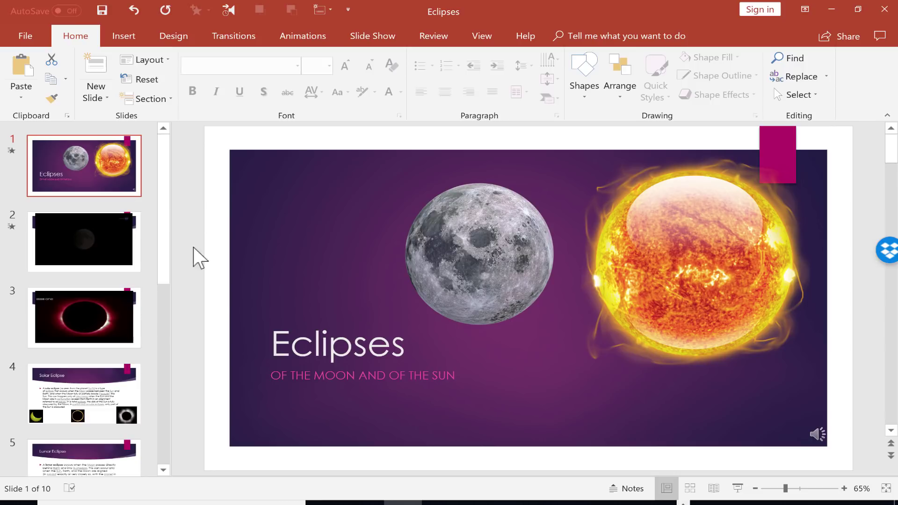
pyautogui.click(690, 488)
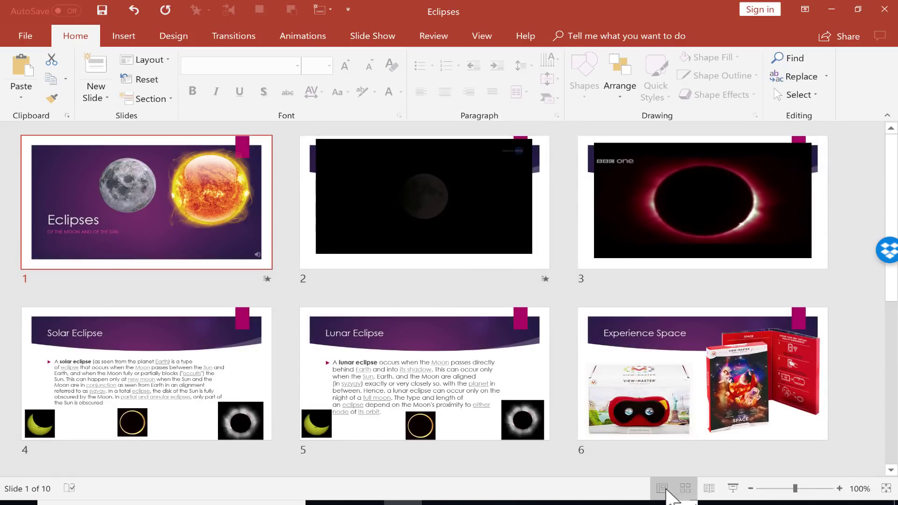
pyautogui.click(666, 488)
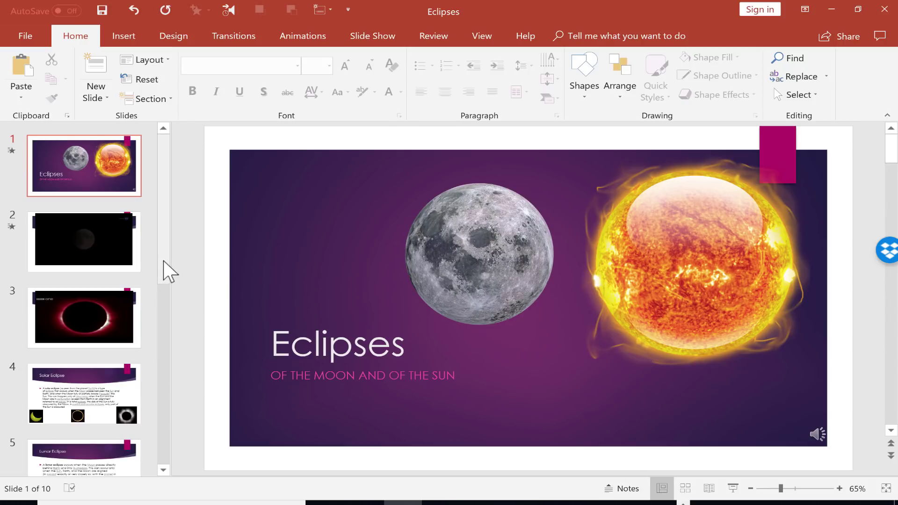
pyautogui.moveTo(162, 252); pyautogui.dragTo(177, 489)
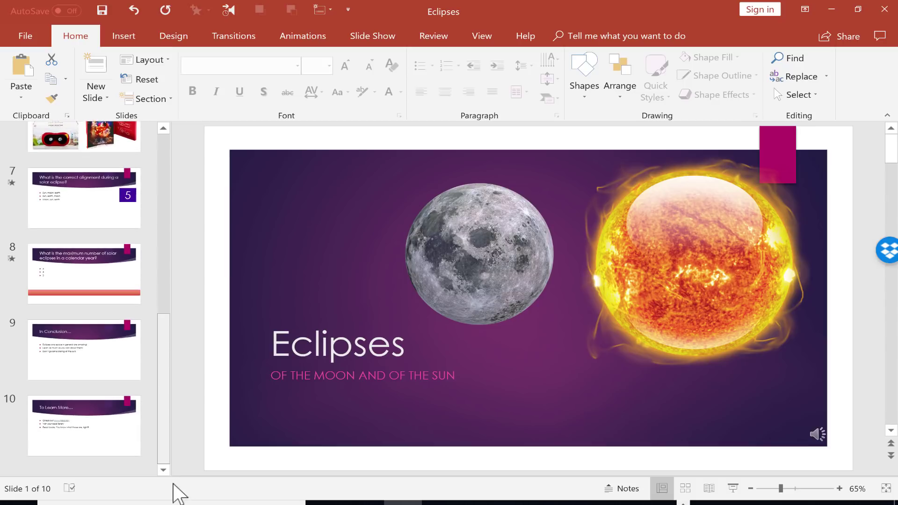
pyautogui.click(98, 276)
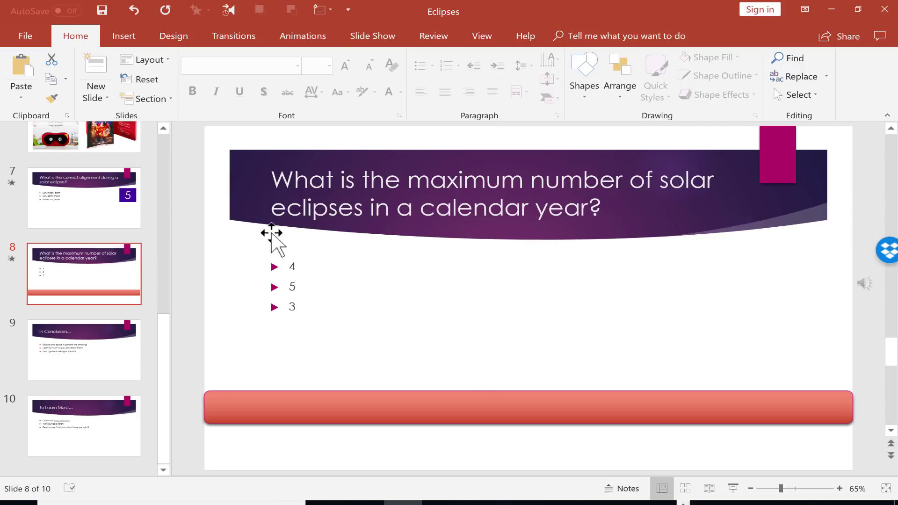
pyautogui.scroll(5, 134, 264)
pyautogui.click(113, 161)
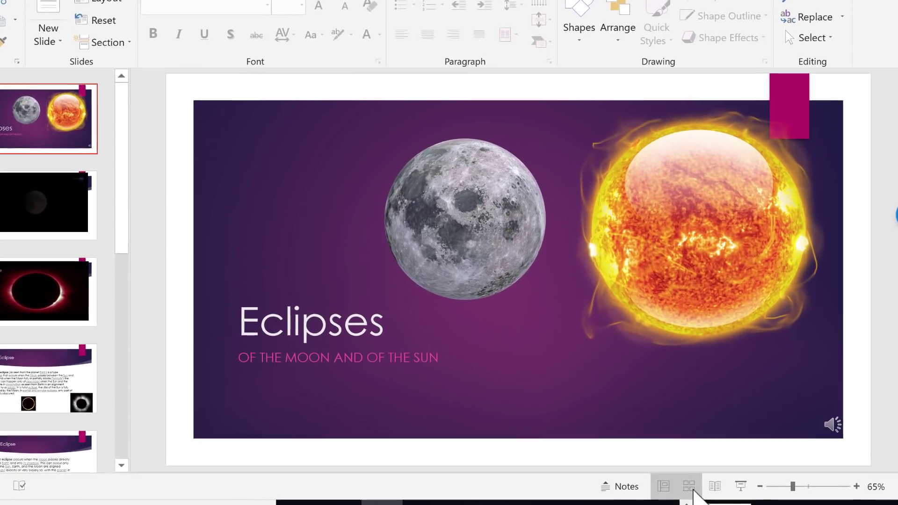
# - Scan the whole deck in slide sorter view, then return to normal editing
pyautogui.click(691, 486)
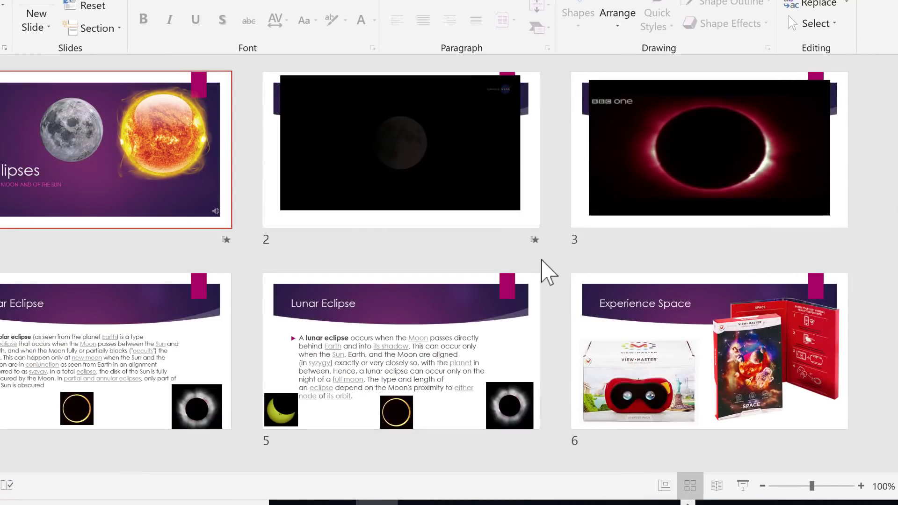
pyautogui.scroll(-2, 539, 261)
pyautogui.scroll(-5, 538, 275)
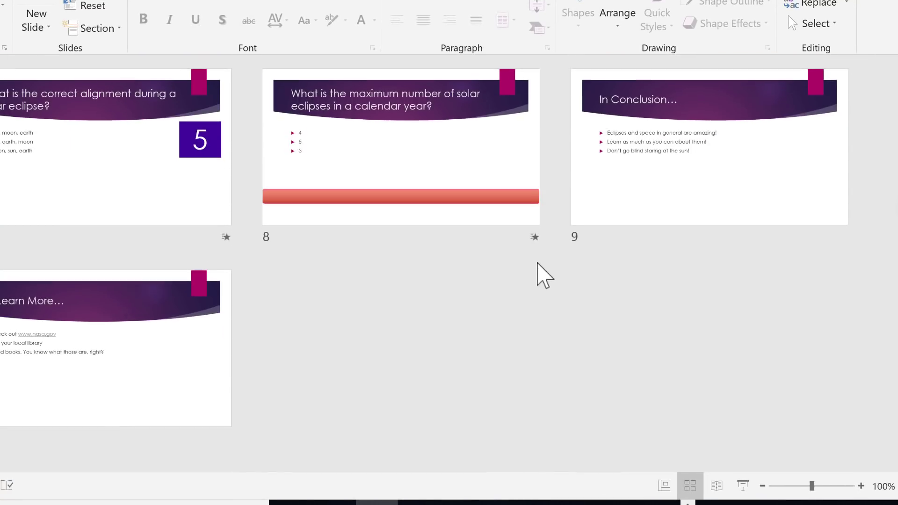
pyautogui.scroll(6, 538, 274)
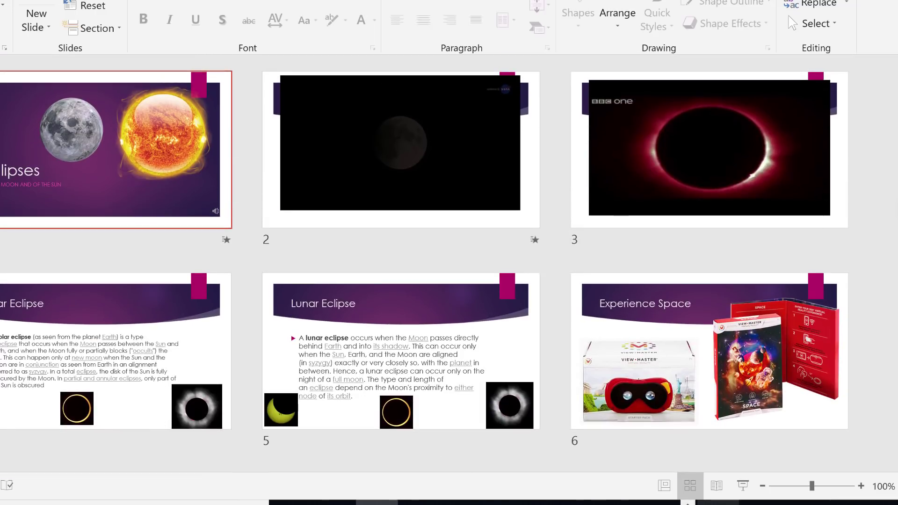
pyautogui.click(665, 487)
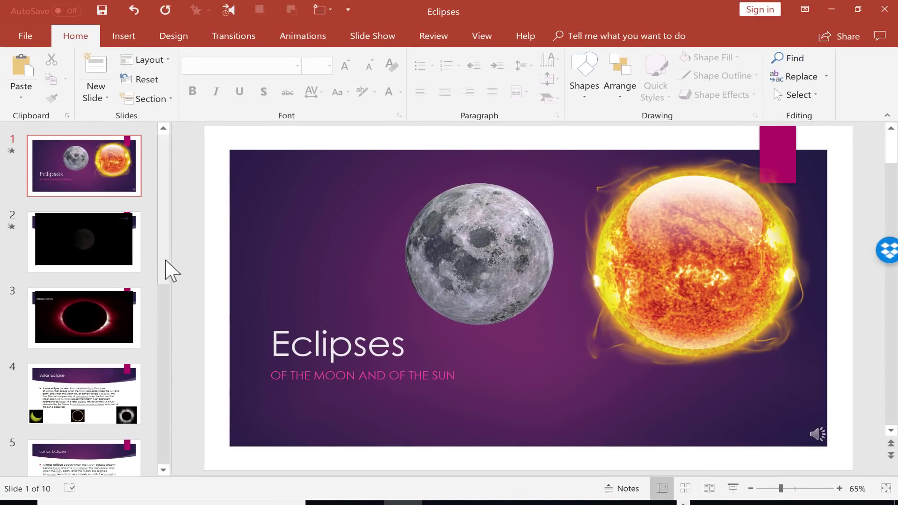
pyautogui.moveTo(167, 266); pyautogui.dragTo(171, 247)
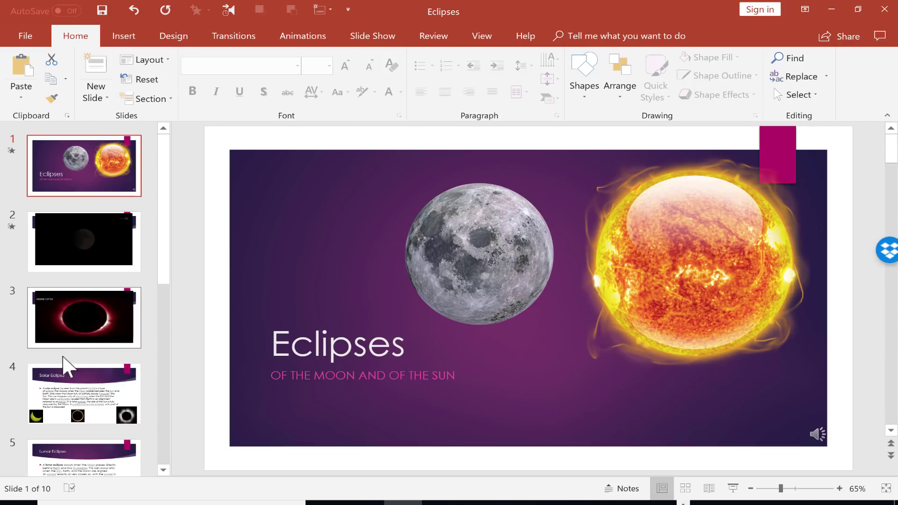
# - Insert a new section at slide 4, Solar Eclipse, and name it Definitions
pyautogui.click(66, 385)
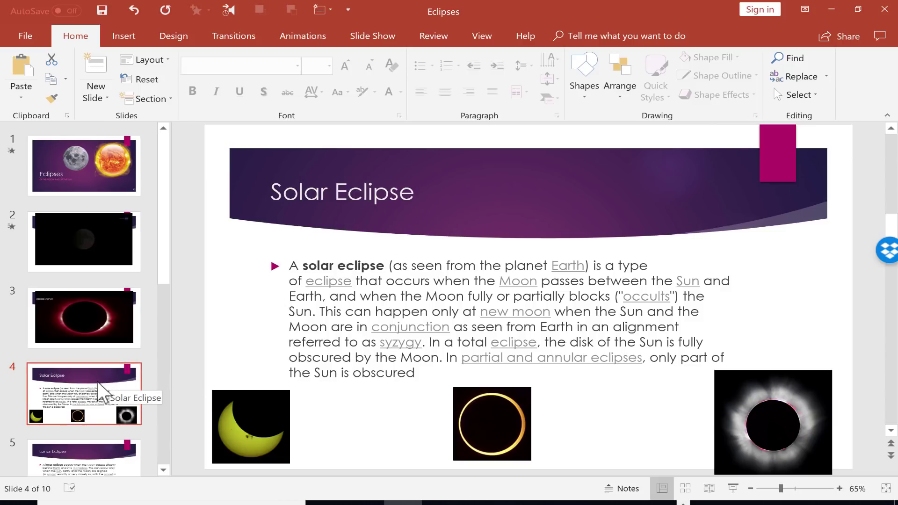
pyautogui.rightClick(77, 386)
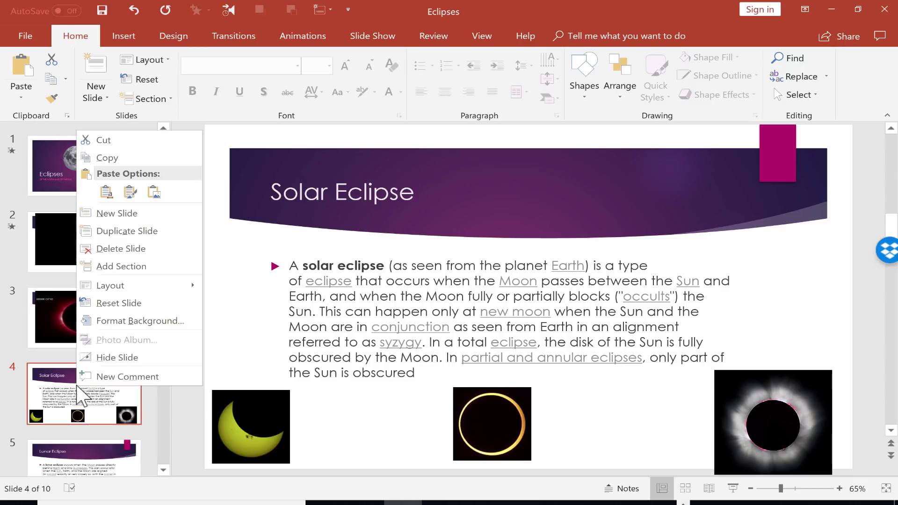
pyautogui.click(108, 261)
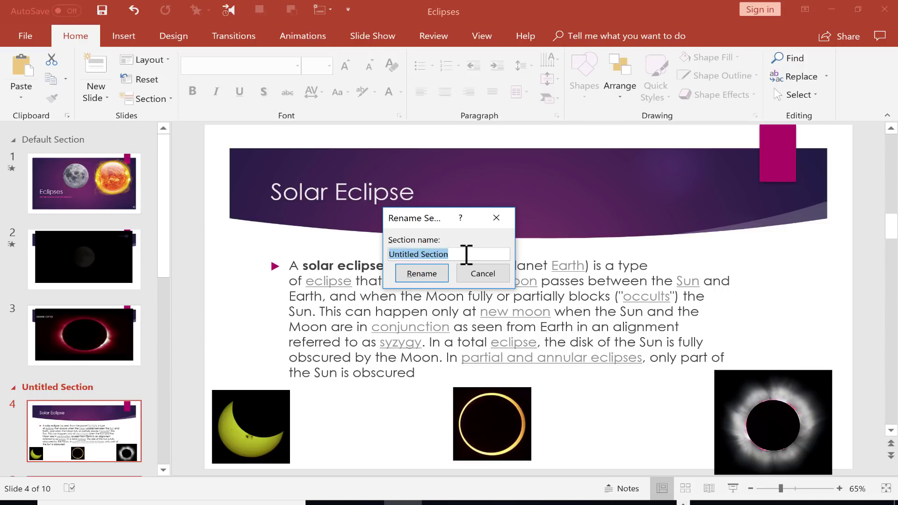
pyautogui.write('Definitions')
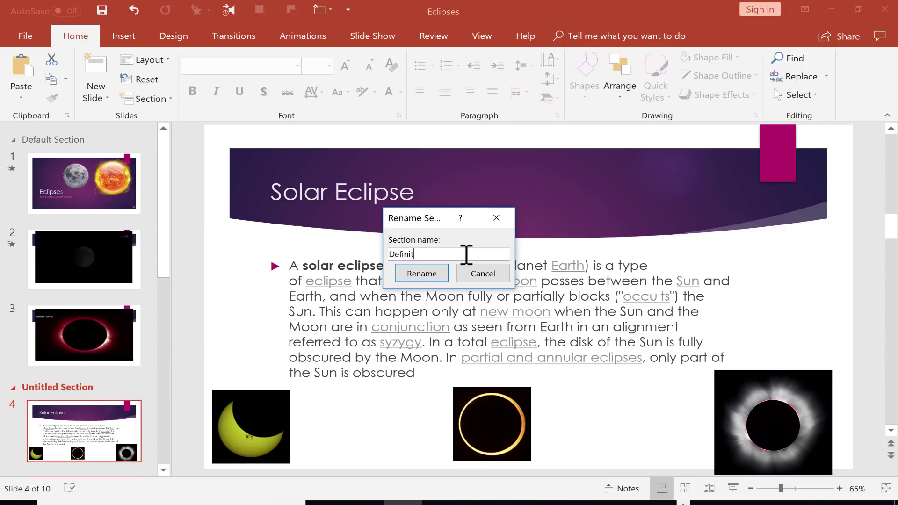
pyautogui.click(420, 275)
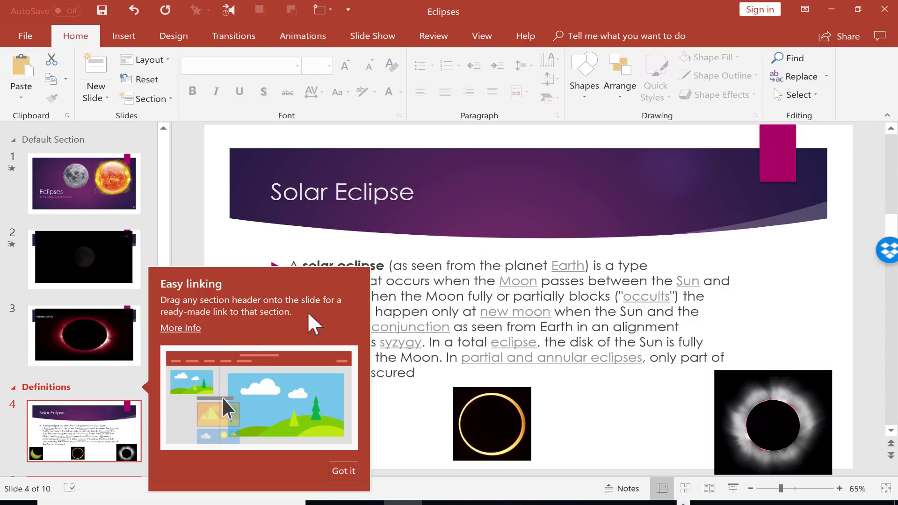
# - Dismiss the easy linking tip
pyautogui.click(345, 472)
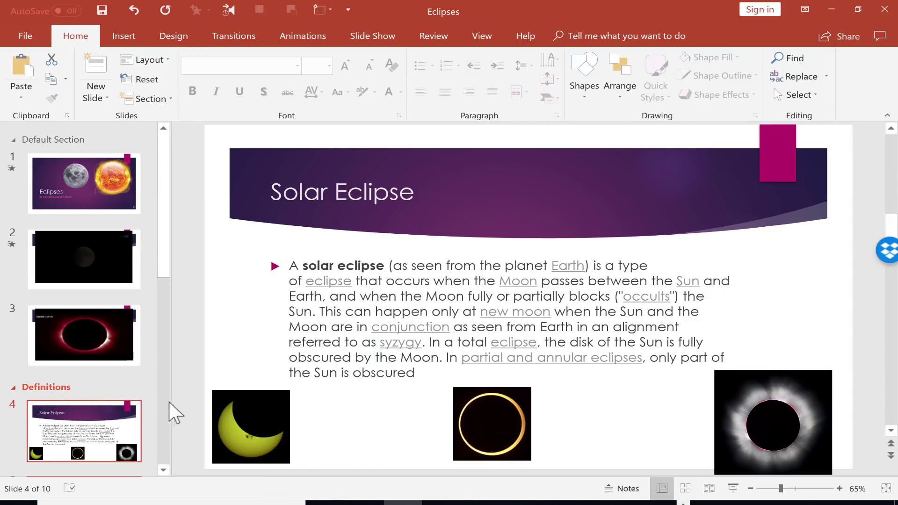
pyautogui.scroll(-2, 65, 401)
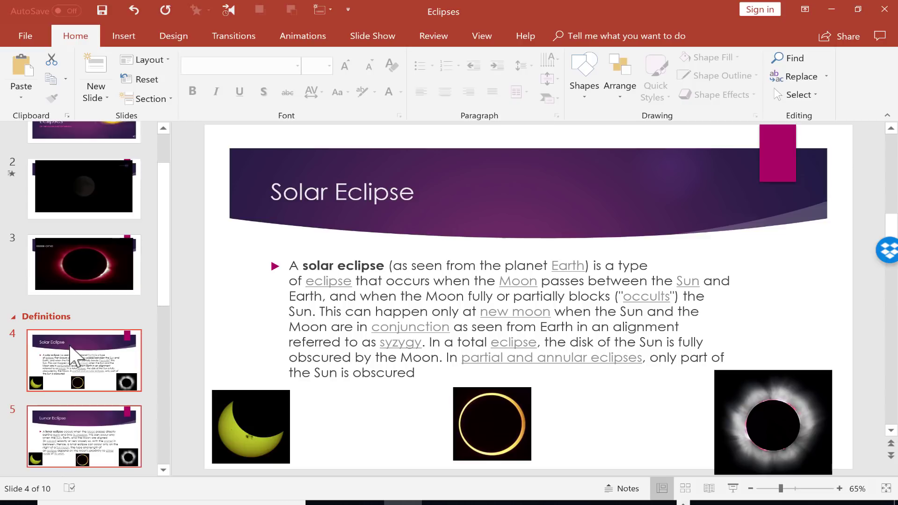
pyautogui.scroll(2, 70, 347)
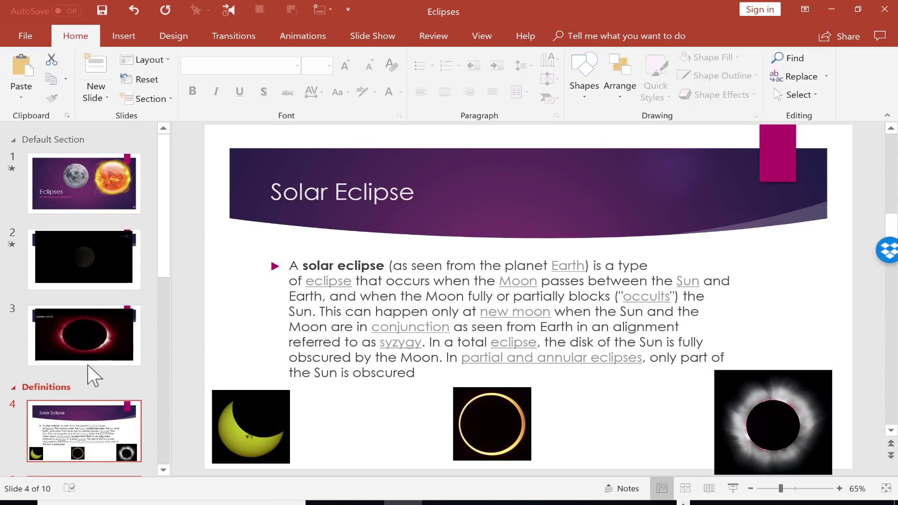
# - Rename the Default Section (slides 1–3) to 'Introduction and Videos'
pyautogui.click(55, 140)
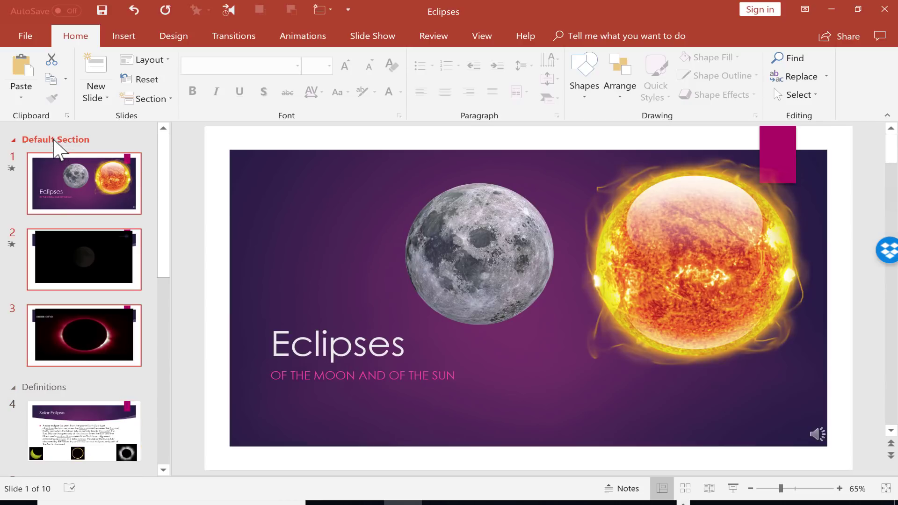
pyautogui.rightClick(64, 140)
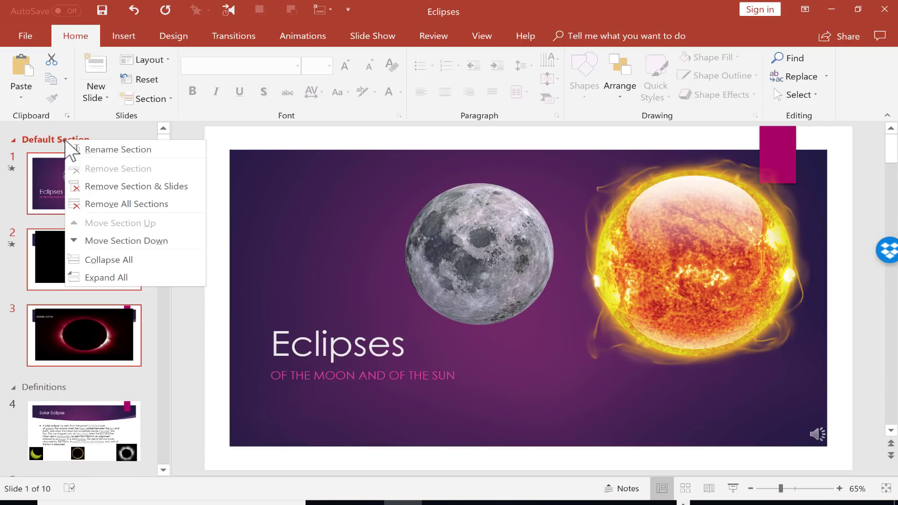
pyautogui.click(100, 151)
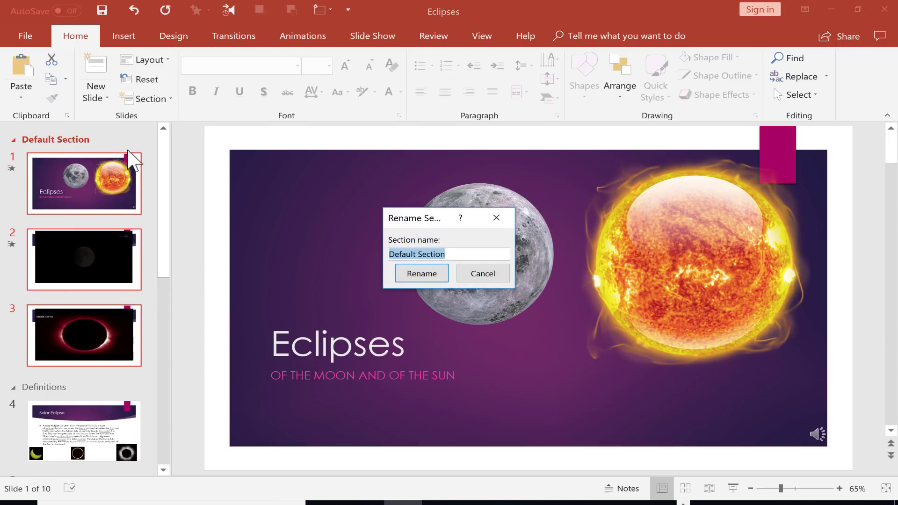
pyautogui.write('Introduction and Videos')
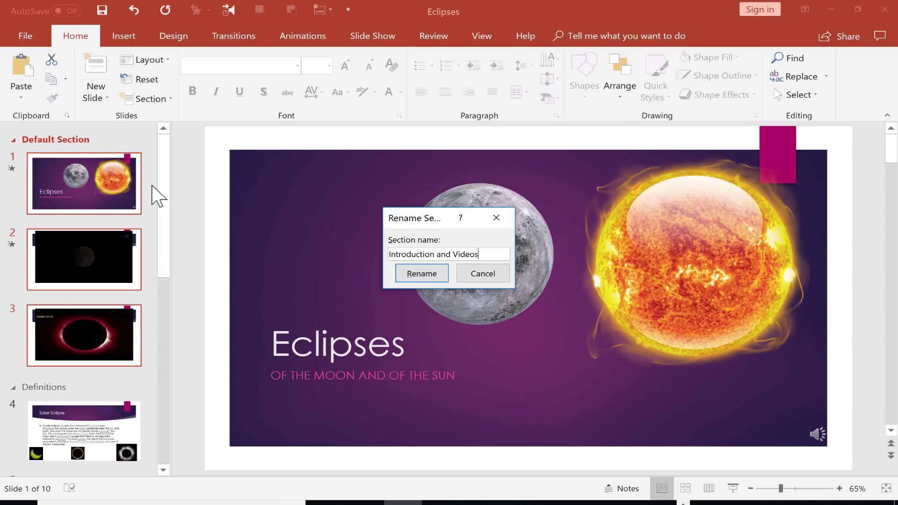
pyautogui.click(420, 276)
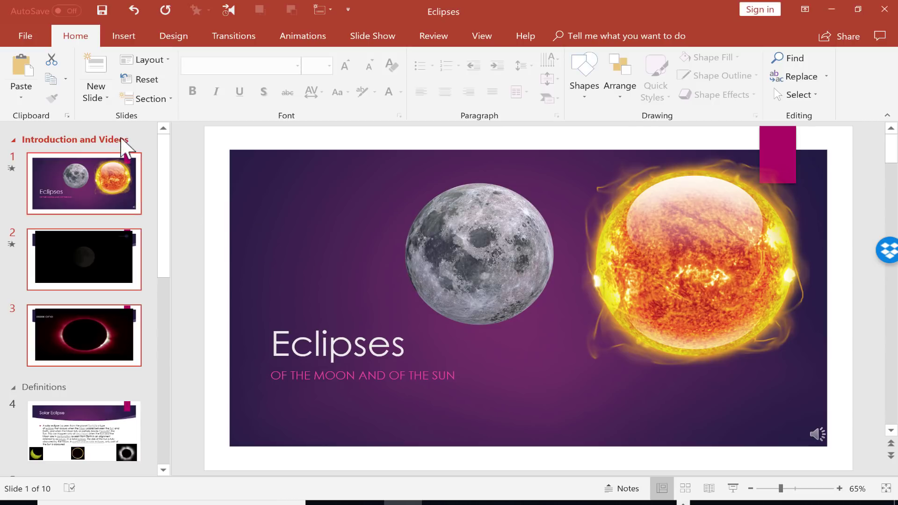
pyautogui.scroll(-2, 41, 393)
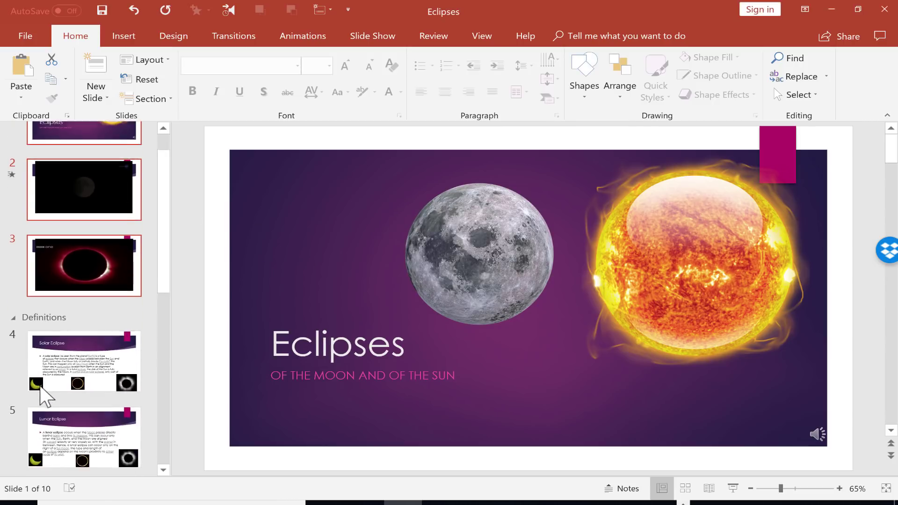
pyautogui.scroll(-6, 42, 384)
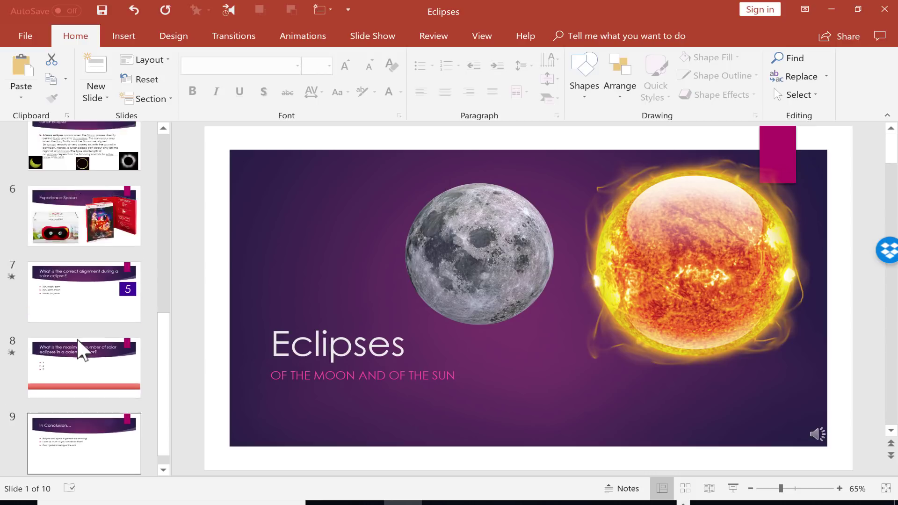
pyautogui.scroll(6, 79, 346)
pyautogui.scroll(-4, 79, 346)
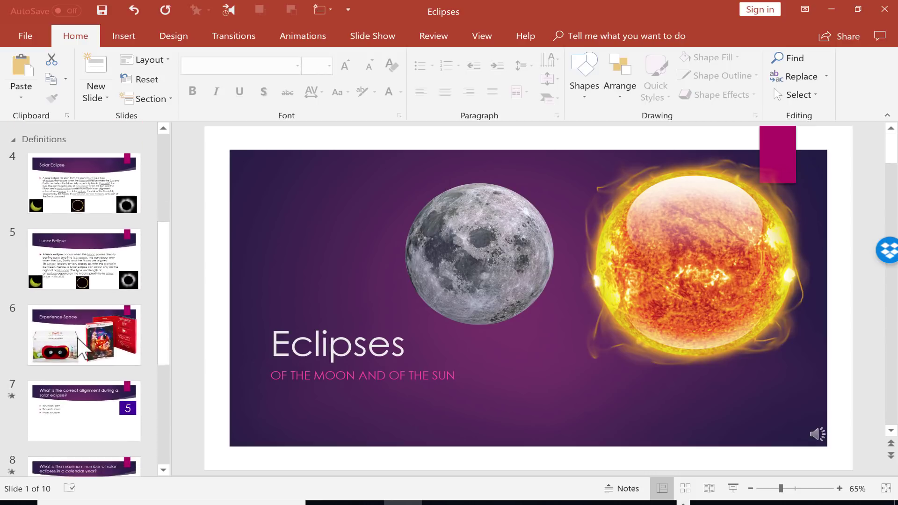
# - Add a section named Optional Products starting at slide 6
pyautogui.rightClick(76, 341)
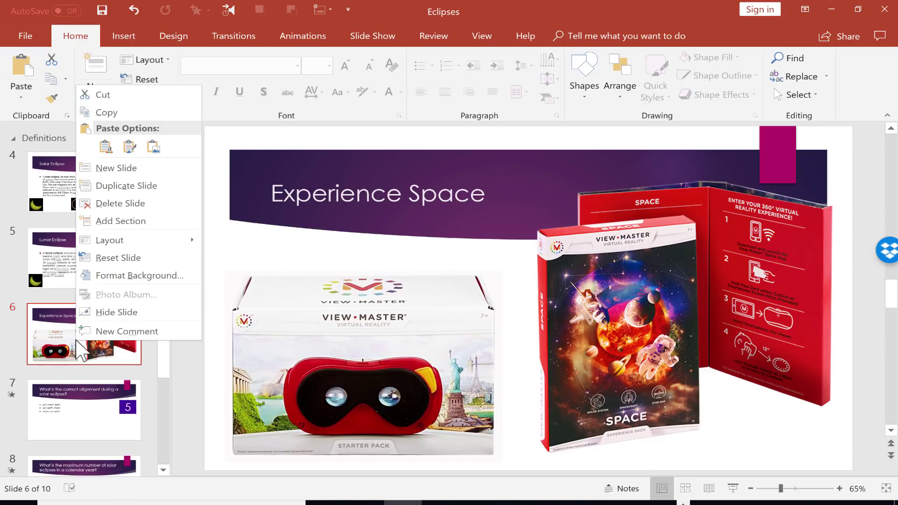
pyautogui.click(129, 222)
pyautogui.write('Op')
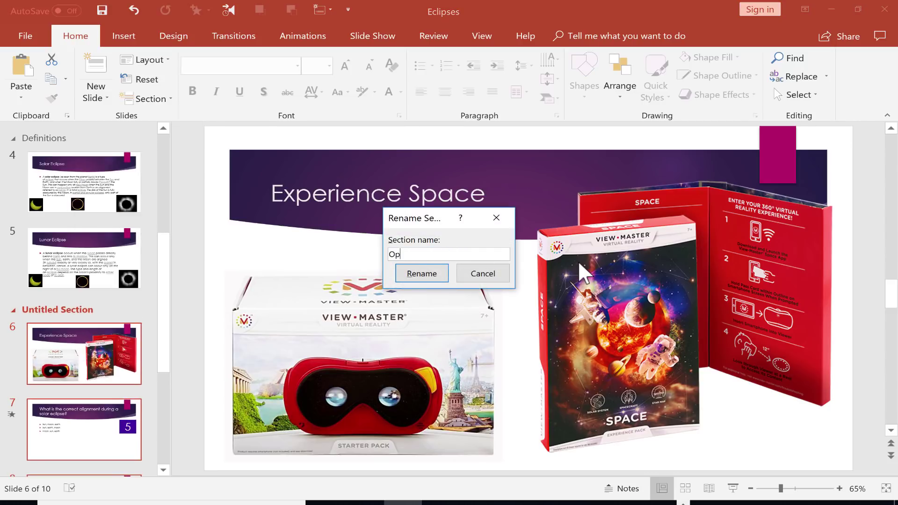
pyautogui.write('tional Products')
pyautogui.click(422, 274)
pyautogui.scroll(-1, 99, 359)
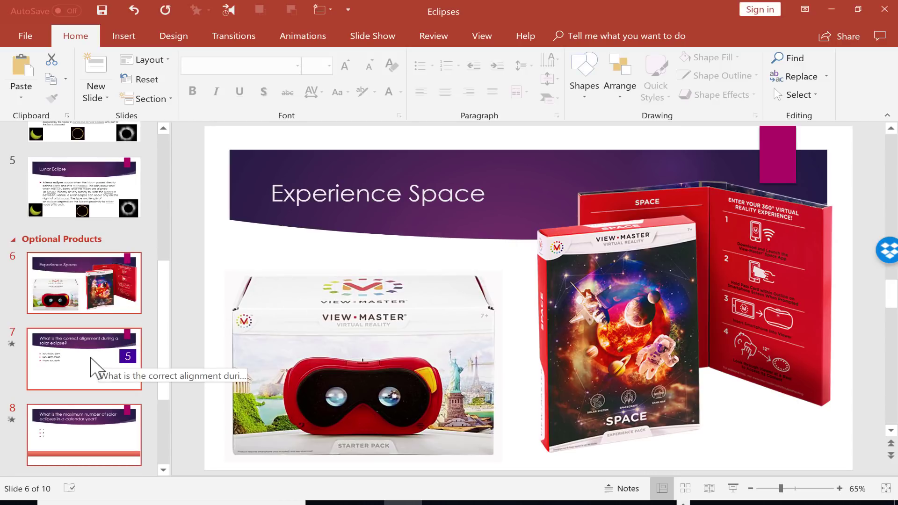
# - Add a section named Quiz starting at slide 7
pyautogui.click(88, 366)
pyautogui.rightClick(79, 370)
pyautogui.click(123, 249)
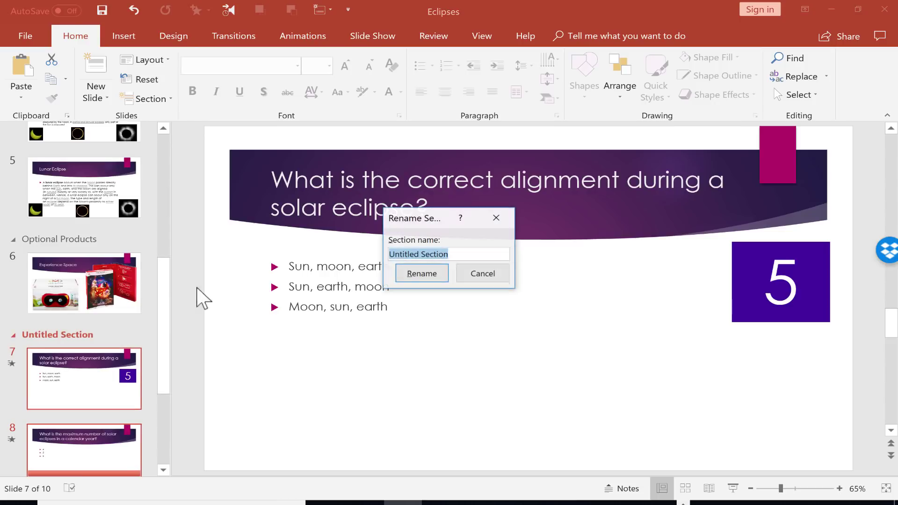
pyautogui.write('Quiz')
pyautogui.click(399, 277)
pyautogui.scroll(-1, 73, 374)
pyautogui.scroll(-2, 69, 367)
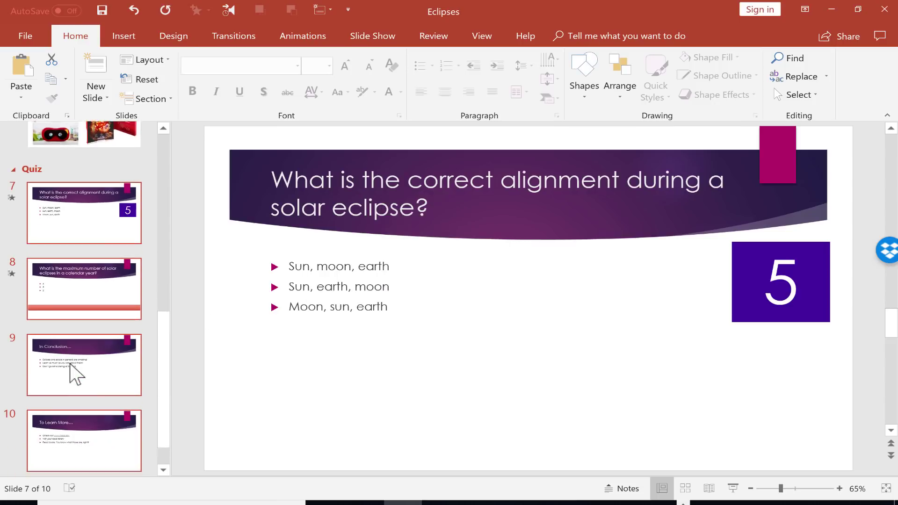
# - Add a section named Conclusion starting at slide 9, In Conclusion…
pyautogui.click(71, 354)
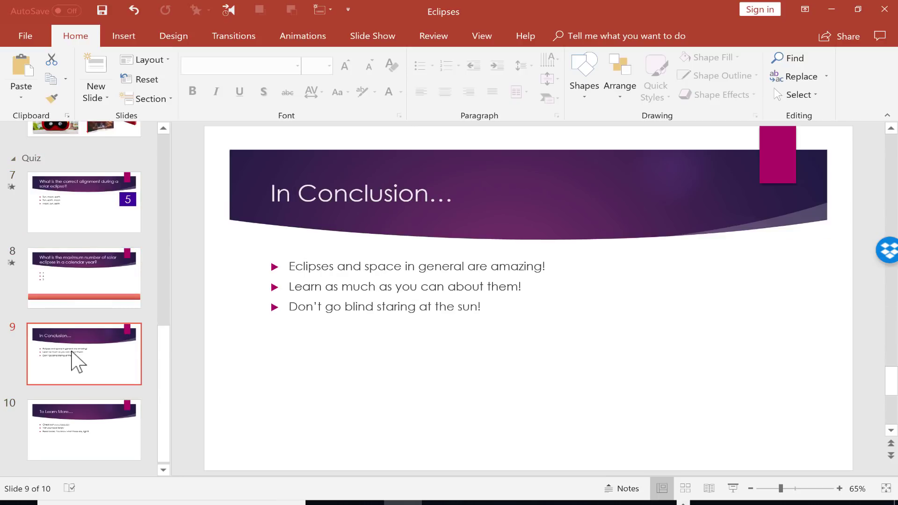
pyautogui.rightClick(72, 360)
pyautogui.click(136, 234)
pyautogui.write('Co')
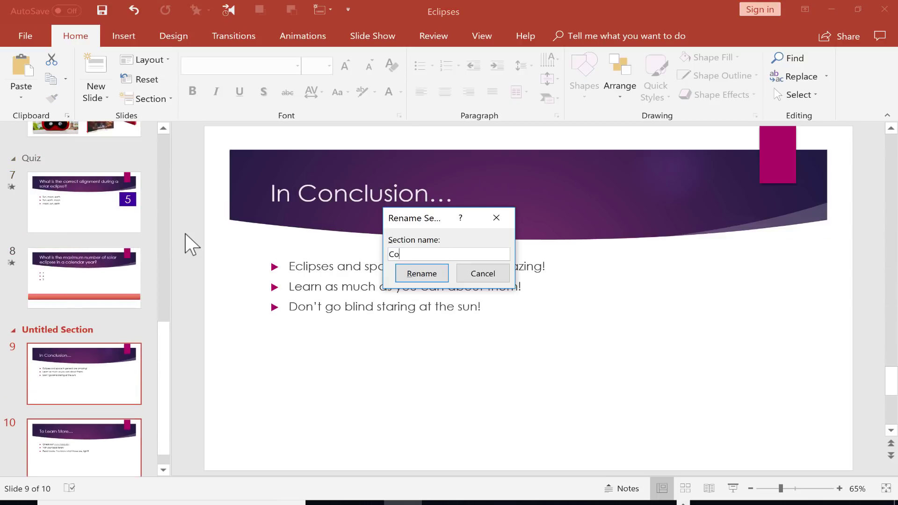
pyautogui.write('nclusion')
pyautogui.press('Return')
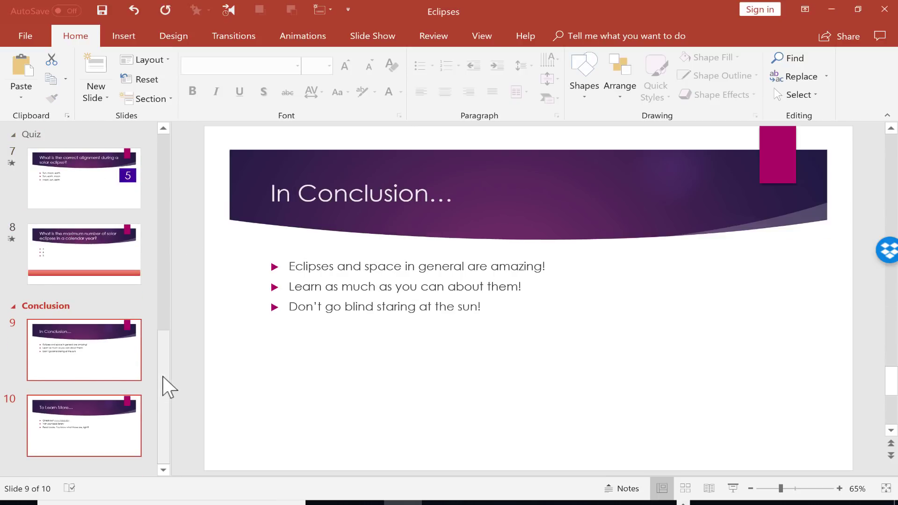
pyautogui.moveTo(163, 377); pyautogui.dragTo(219, 132)
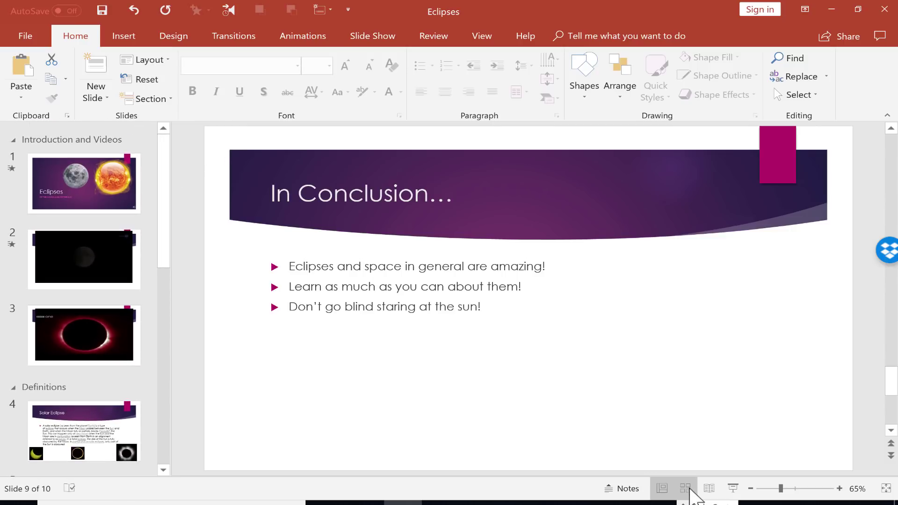
# - Scroll through the section-grouped slide sorter grid, then return to normal view
pyautogui.click(686, 489)
pyautogui.scroll(10, 592, 405)
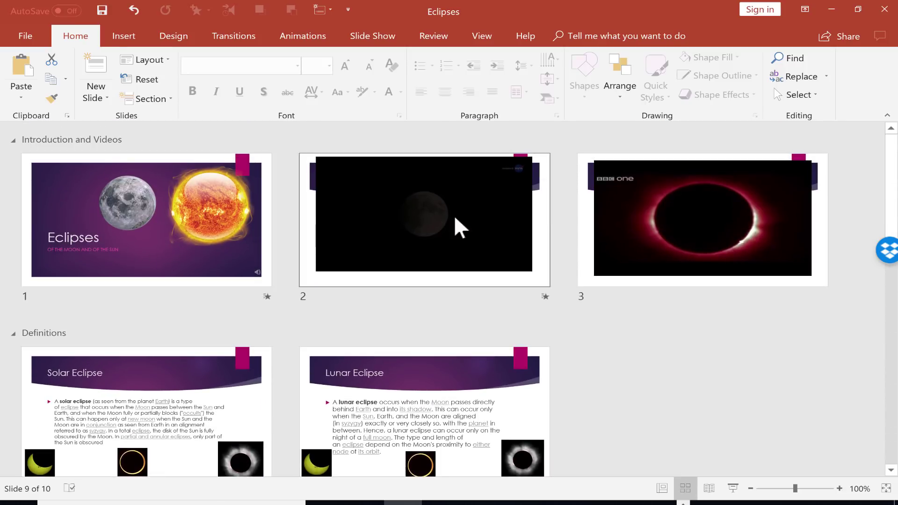
pyautogui.scroll(-10, 453, 201)
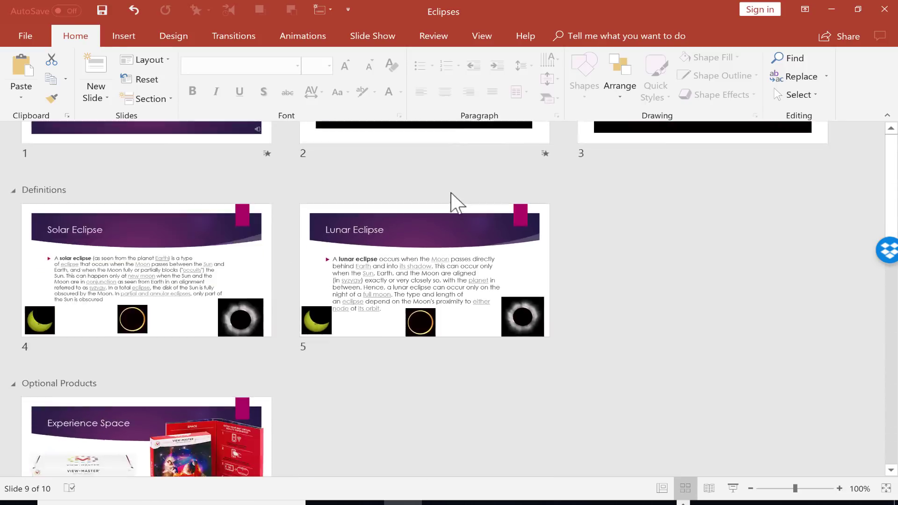
pyautogui.scroll(-3, 435, 205)
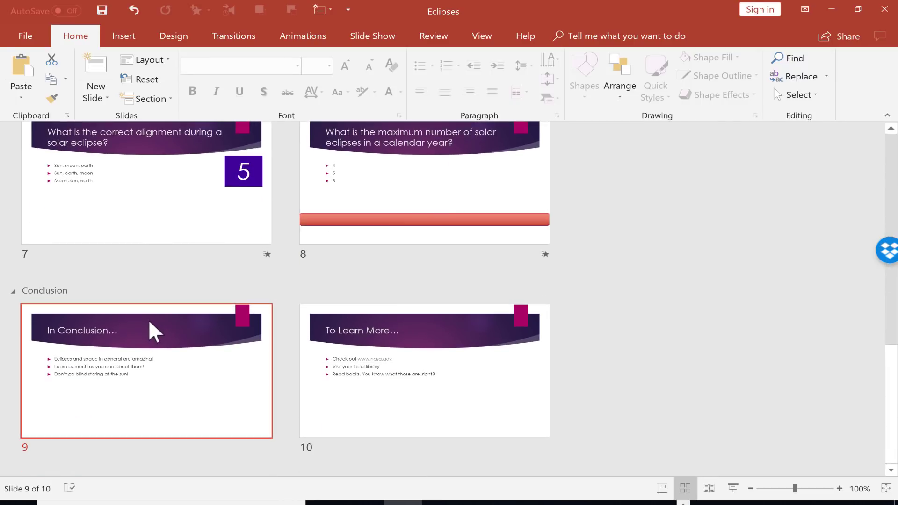
pyautogui.scroll(5, 228, 247)
pyautogui.scroll(-5, 211, 287)
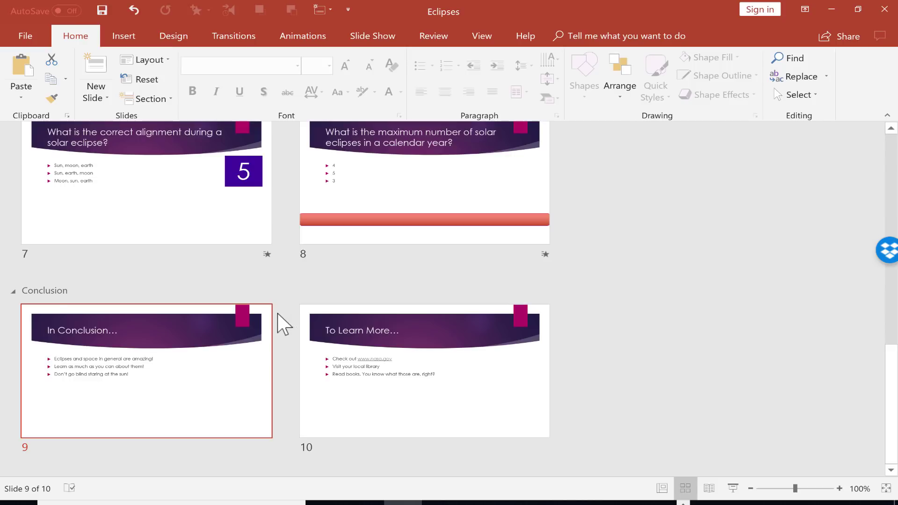
pyautogui.scroll(5, 280, 314)
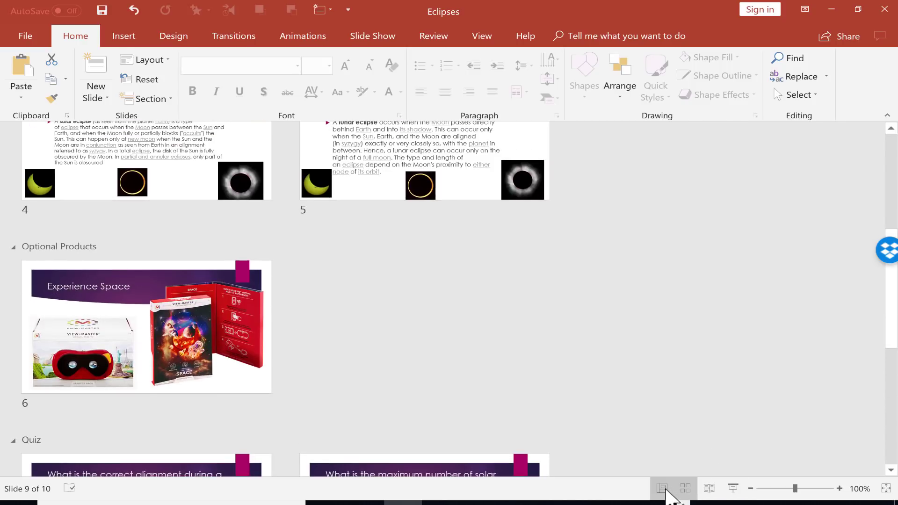
pyautogui.click(665, 489)
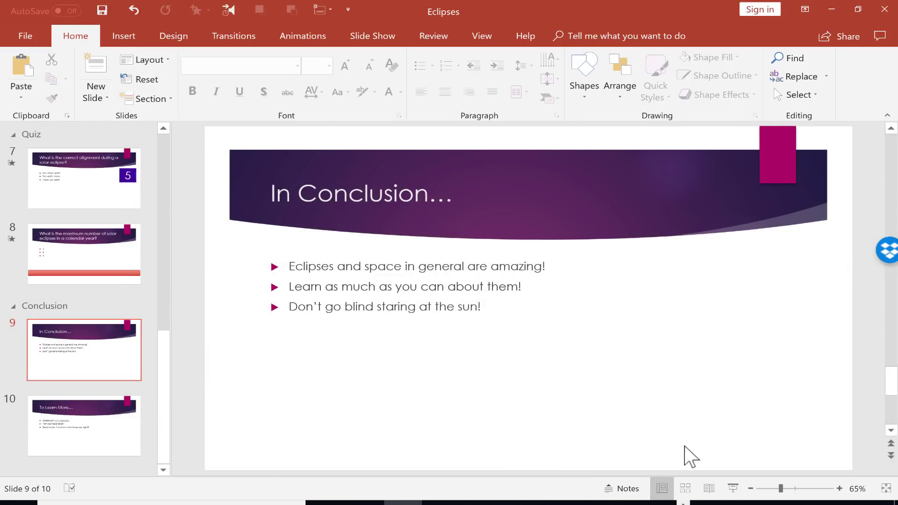
# - In slide sorter, select the Optional Products section and drag it among the sections
pyautogui.click(685, 488)
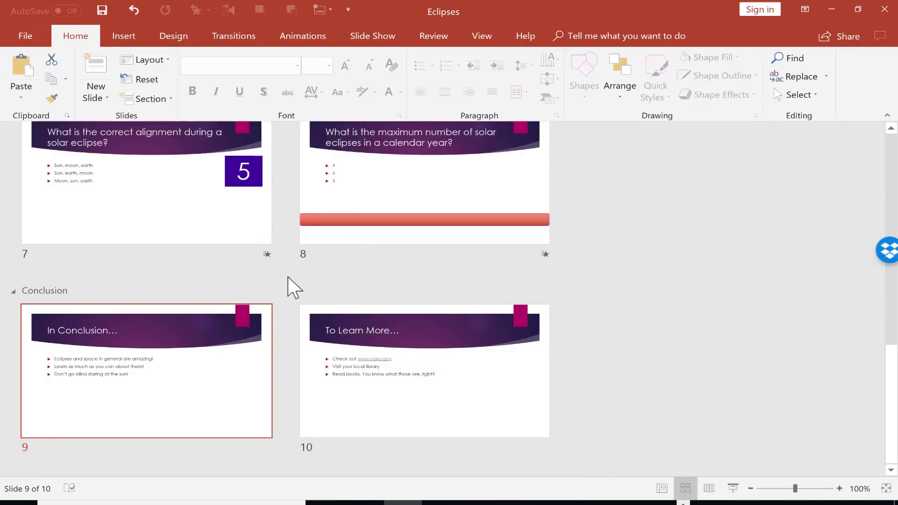
pyautogui.scroll(5, 291, 287)
pyautogui.click(36, 248)
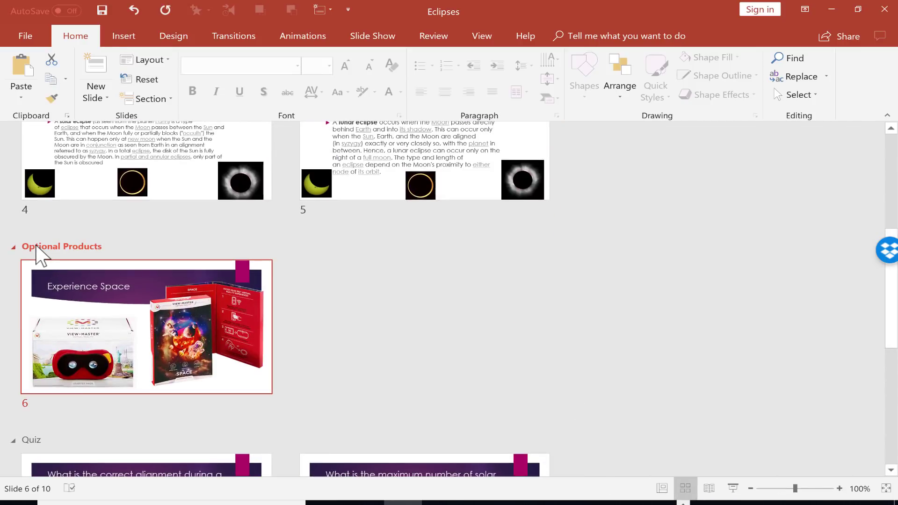
pyautogui.rightClick(36, 248)
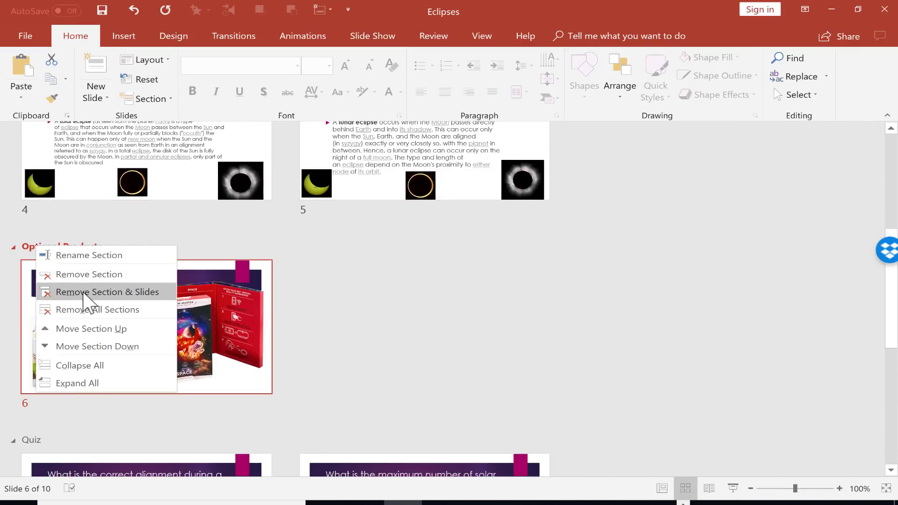
pyautogui.scroll(4, 140, 322)
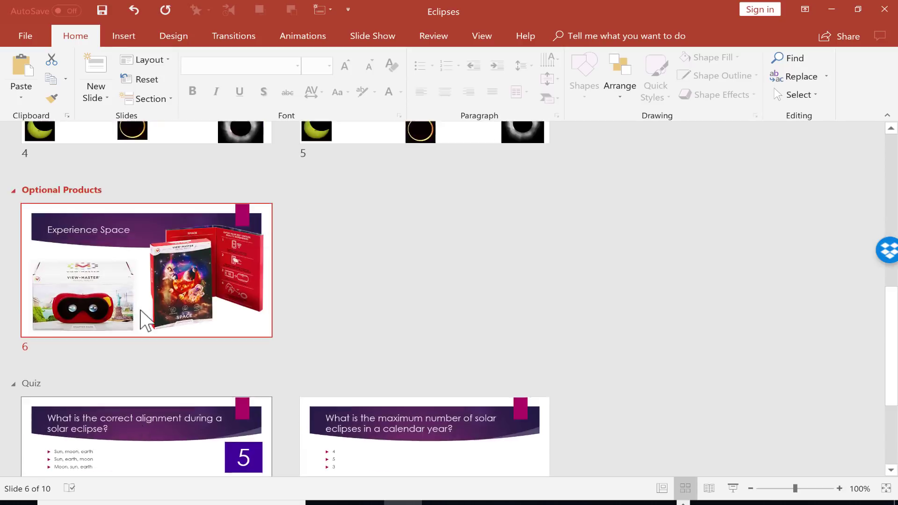
pyautogui.moveTo(60, 420); pyautogui.dragTo(64, 227)
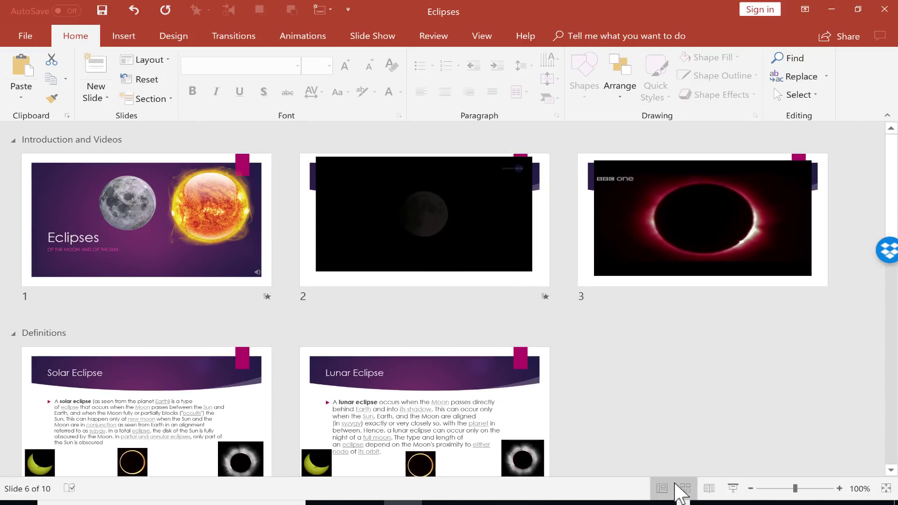
# - Switch back to normal view and scroll through the thumbnail pane
pyautogui.click(662, 489)
pyautogui.scroll(-1, 94, 371)
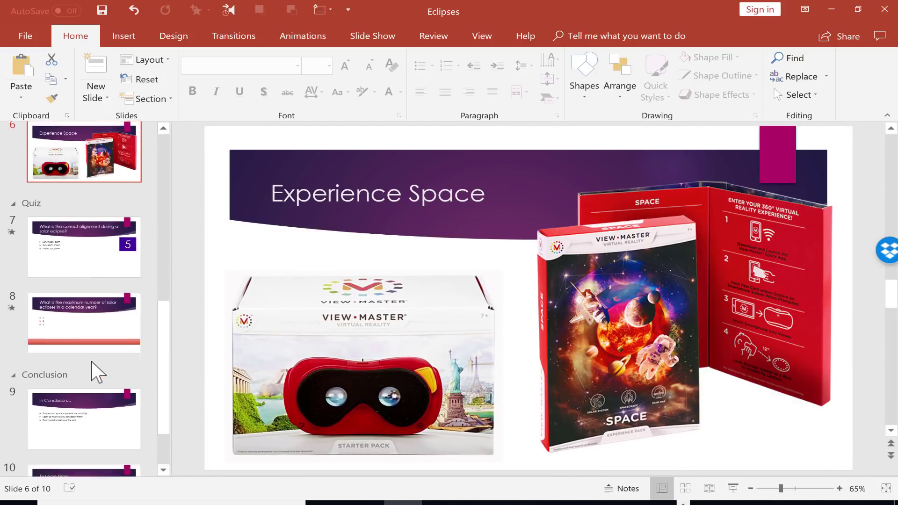
pyautogui.scroll(5, 89, 327)
pyautogui.moveTo(80, 286); pyautogui.dragTo(165, 116)
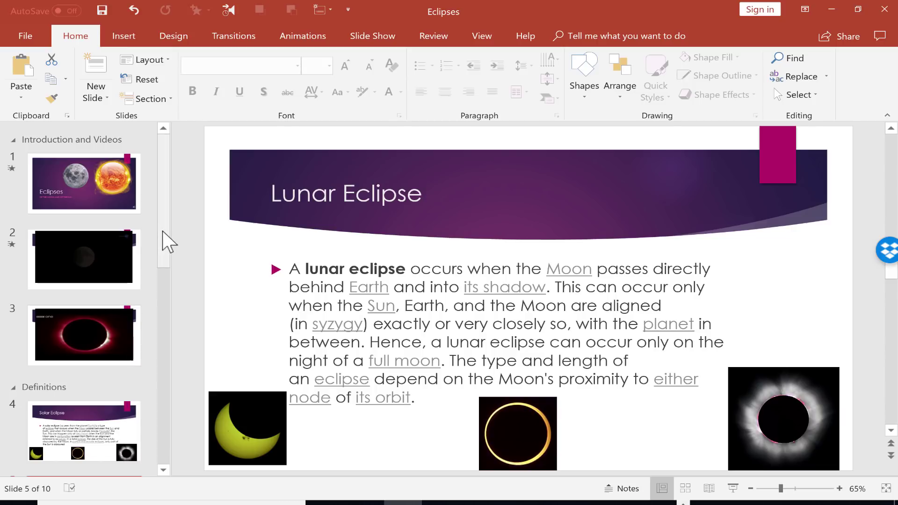
pyautogui.moveTo(164, 231); pyautogui.dragTo(160, 159)
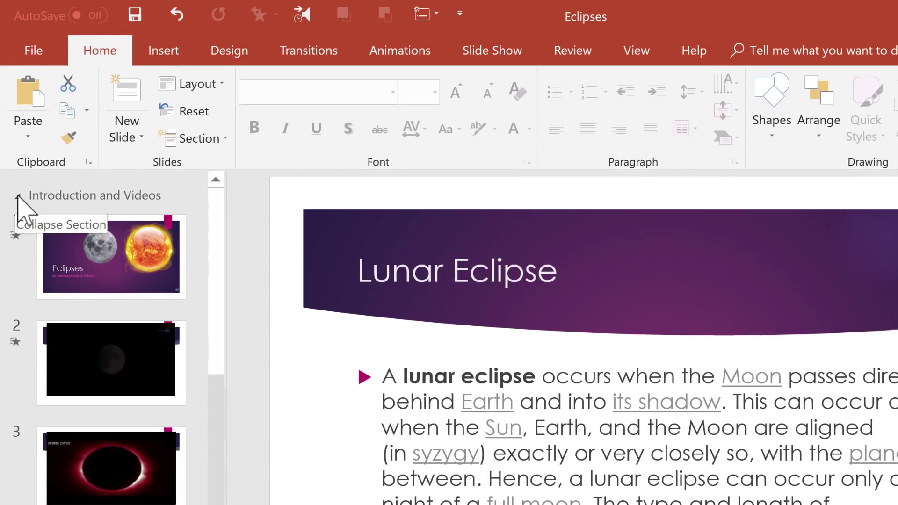
# - Collapse Introduction and Videos, Definitions, Optional Products, Quiz and Conclusion sections
pyautogui.click(19, 197)
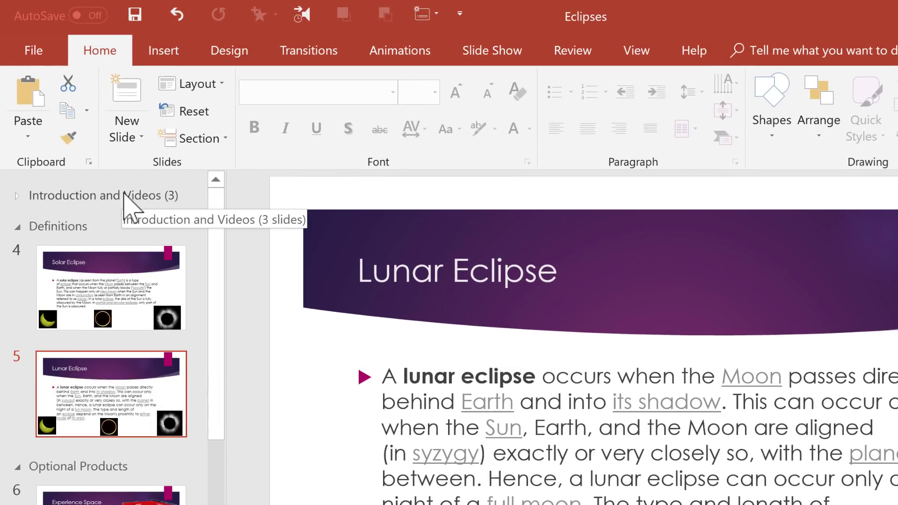
pyautogui.click(17, 228)
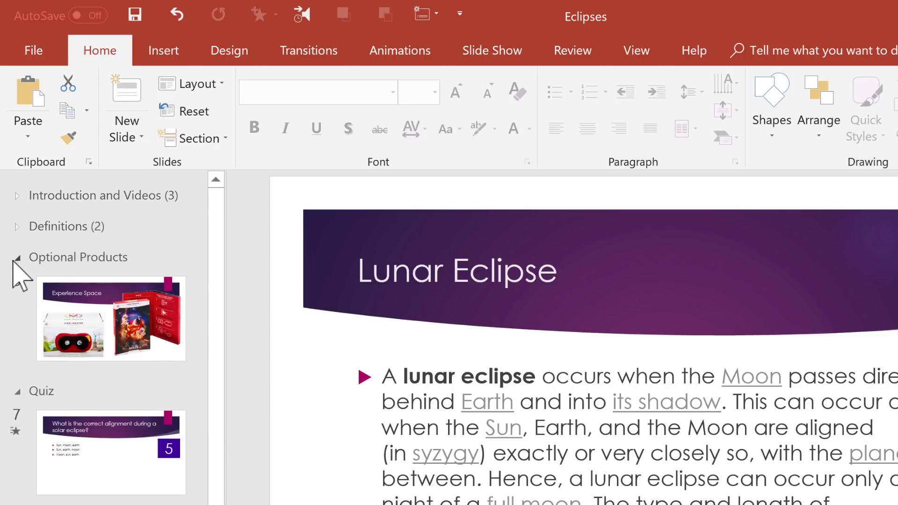
pyautogui.click(17, 259)
pyautogui.click(17, 289)
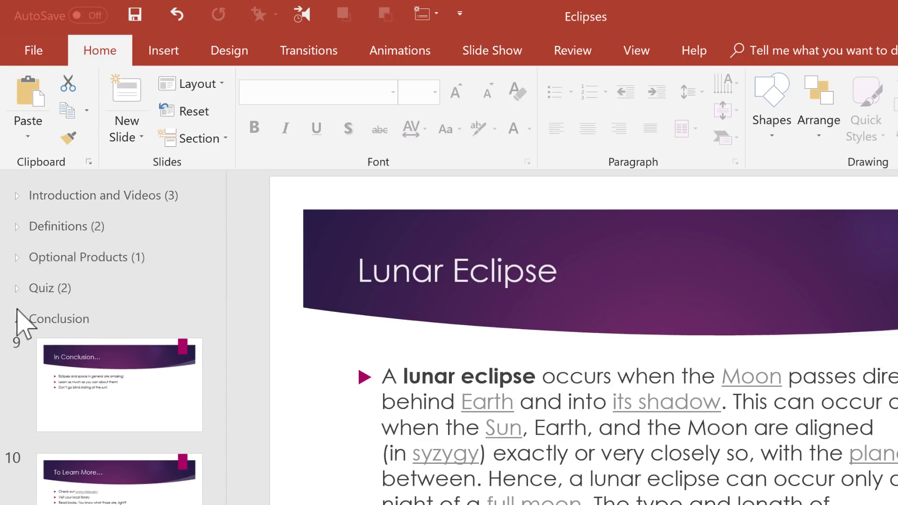
pyautogui.click(18, 320)
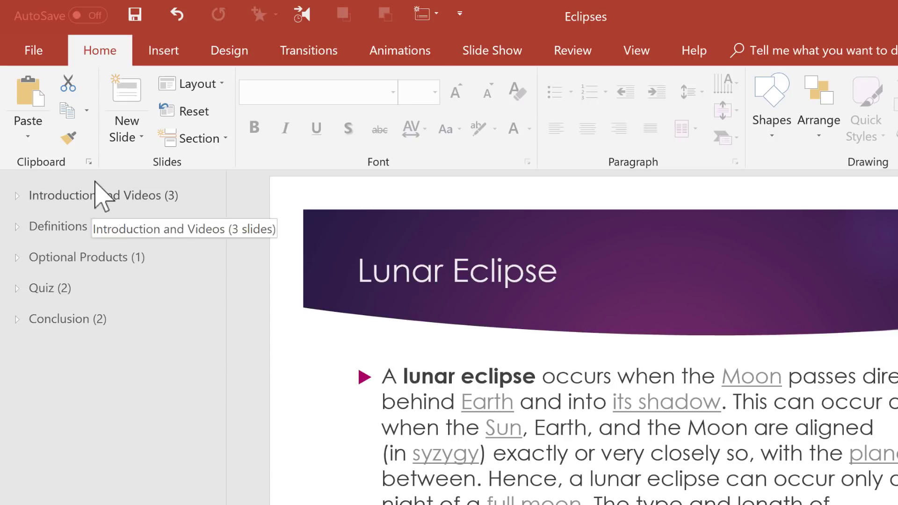
# - Expand the Quiz section and duplicate the maximum-eclipses question slide
pyautogui.click(42, 288)
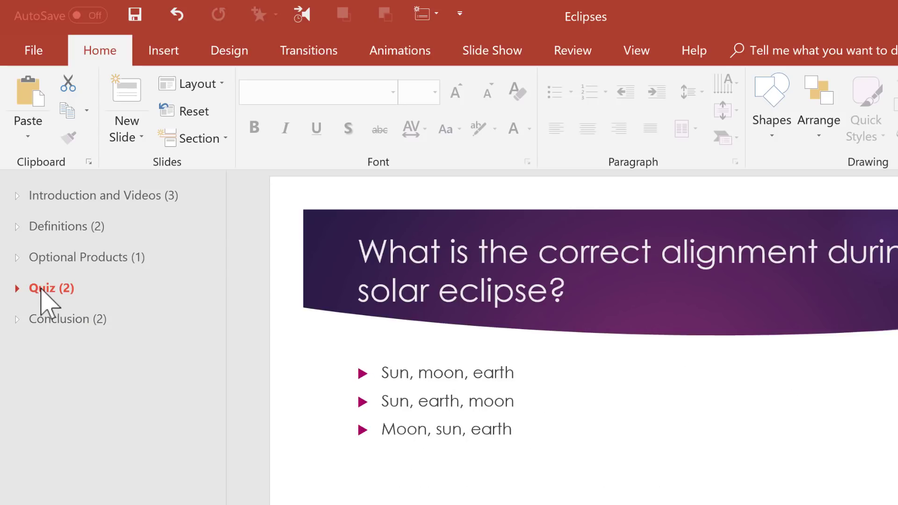
pyautogui.click(17, 288)
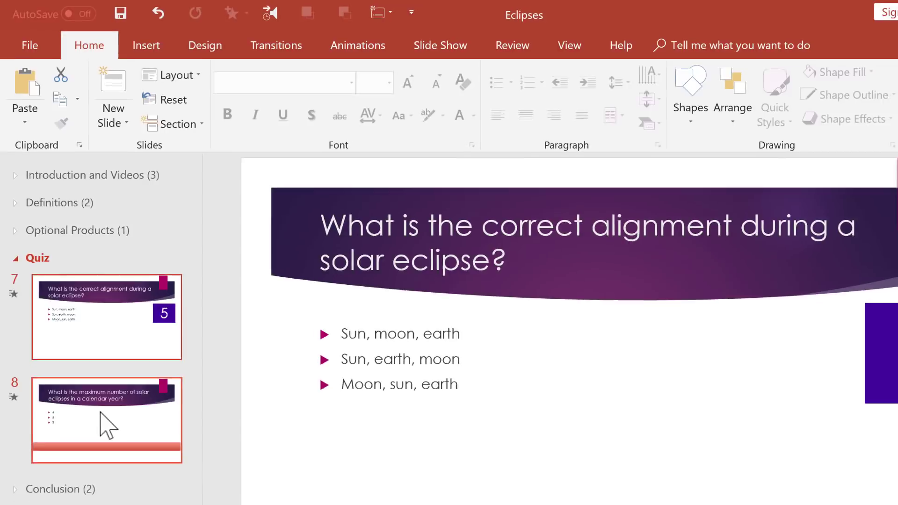
pyautogui.click(108, 426)
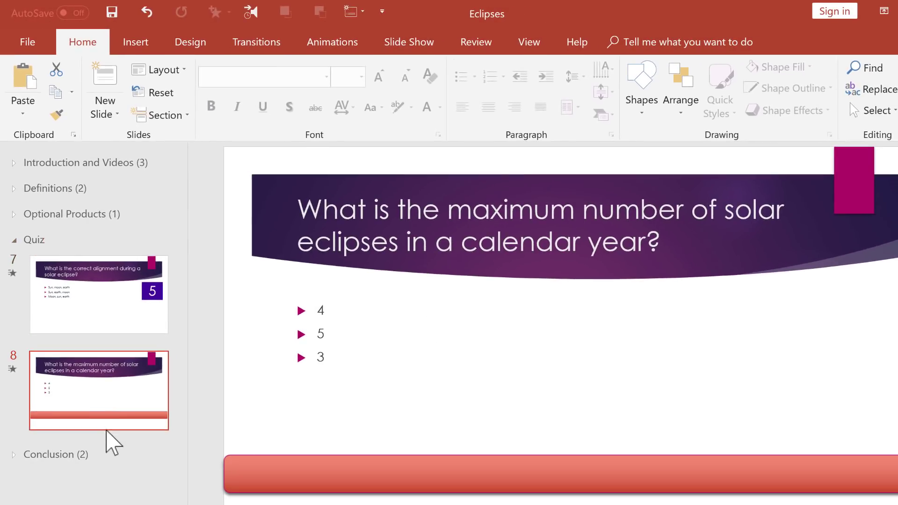
pyautogui.rightClick(98, 437)
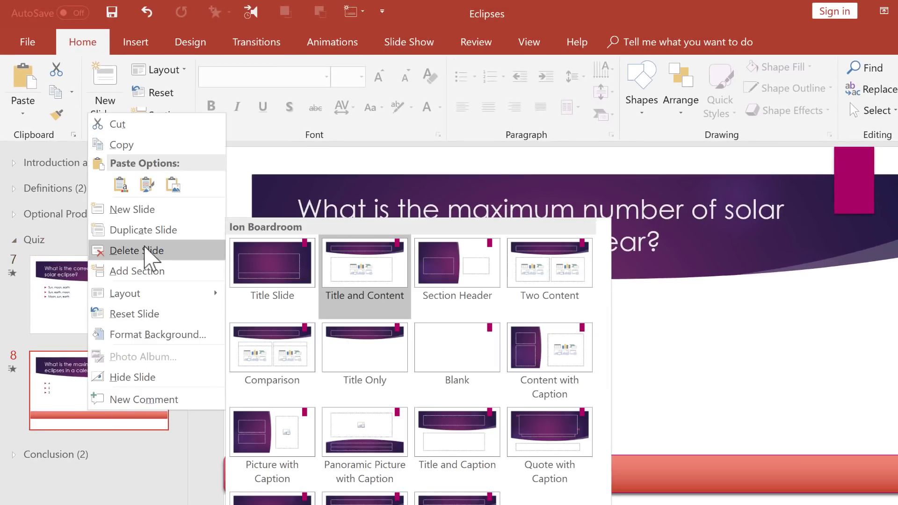
pyautogui.click(143, 230)
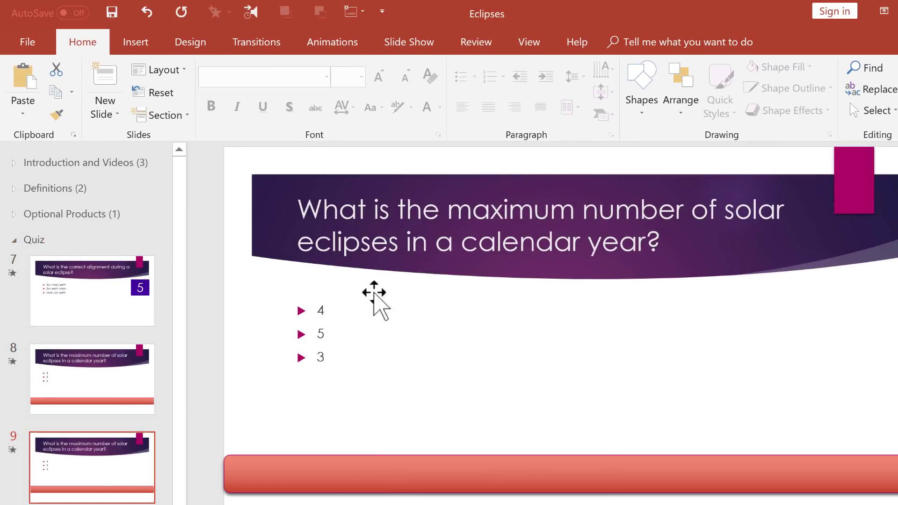
pyautogui.tripleClick(451, 227)
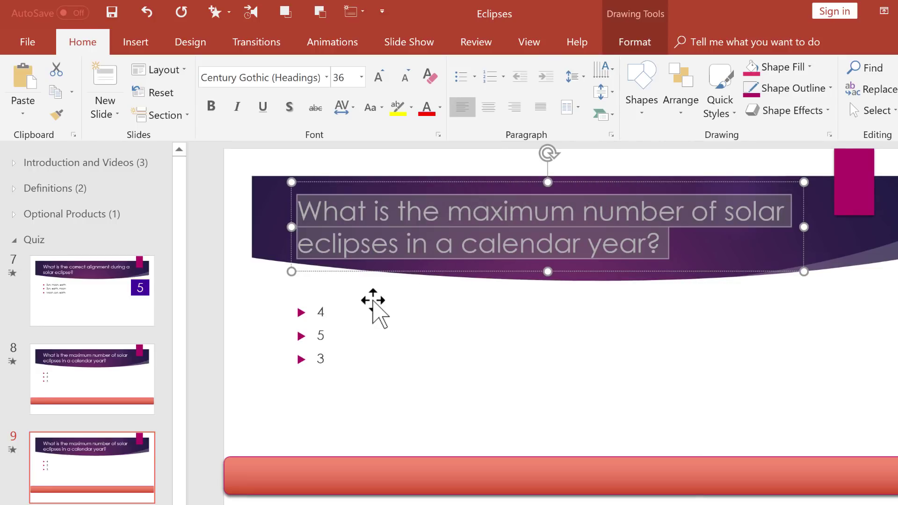
# - Collapse the Quiz section and go to the Definitions section
pyautogui.click(16, 240)
pyautogui.click(15, 239)
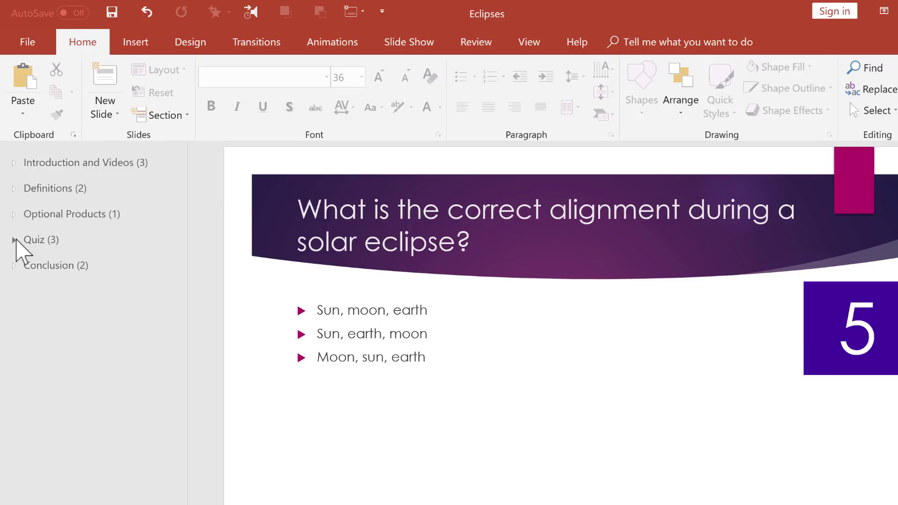
pyautogui.click(63, 189)
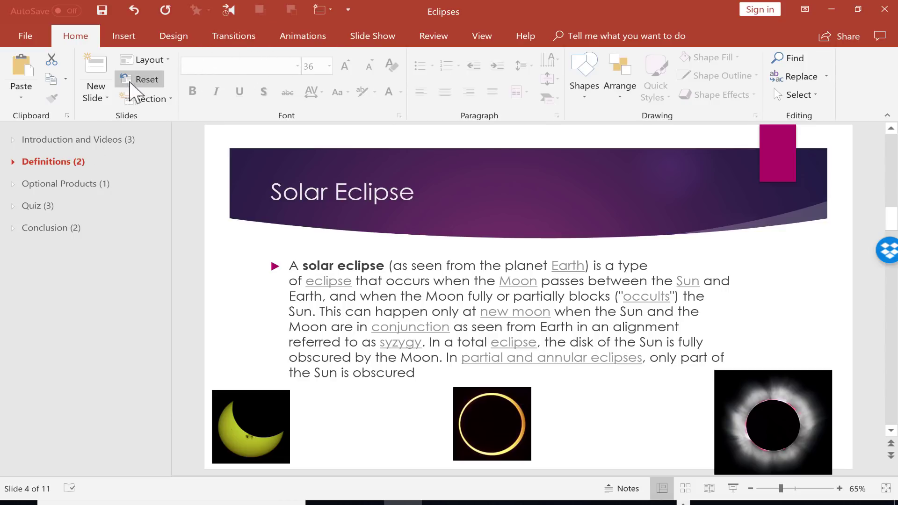
# - Show the Insert ribbon tab with its Zoom tools
pyautogui.click(124, 36)
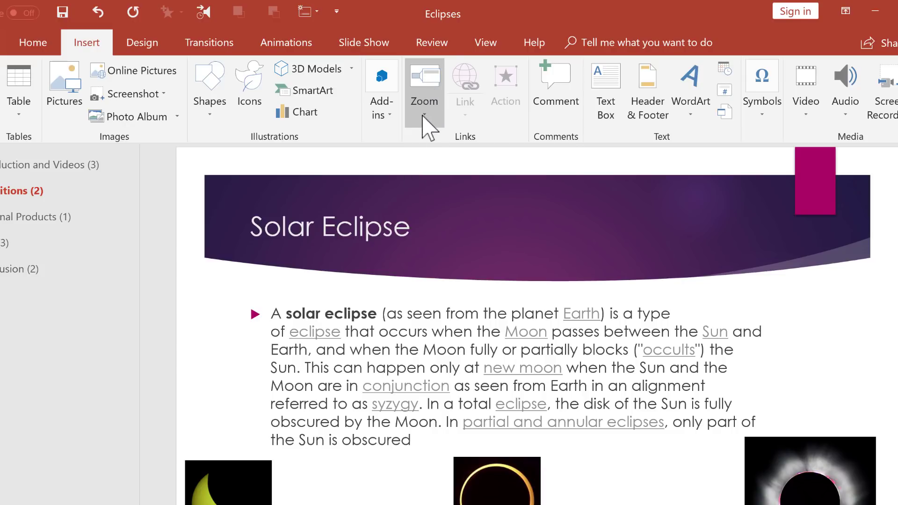
# - Insert a Summary Zoom linking slides 1, 4, 6, 7 and 10
pyautogui.click(423, 115)
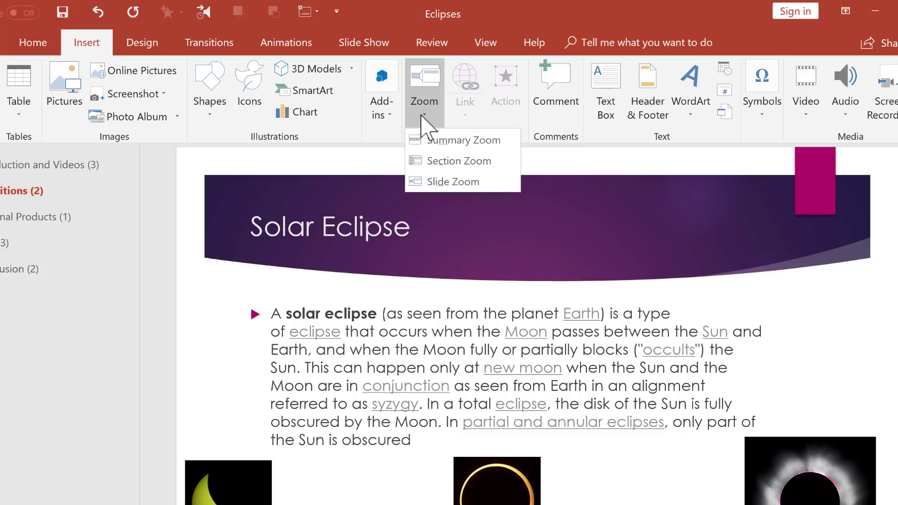
pyautogui.click(497, 142)
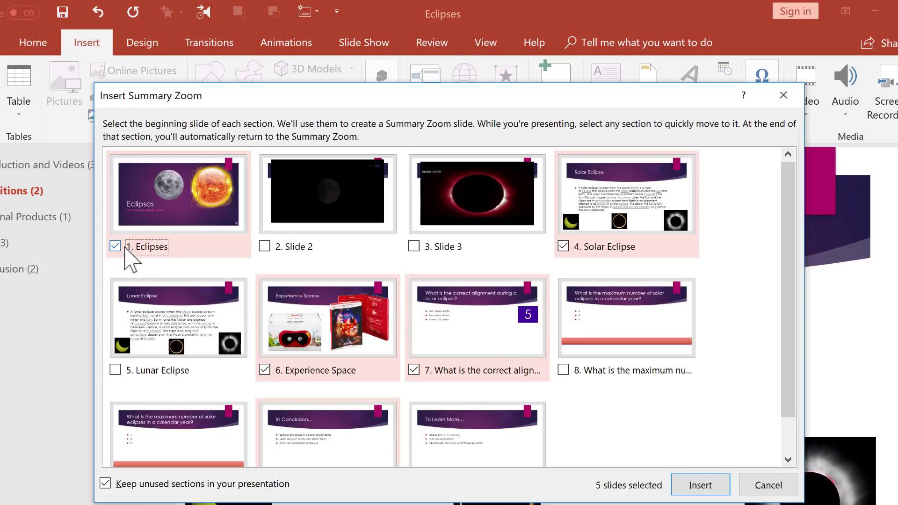
pyautogui.scroll(-1, 442, 292)
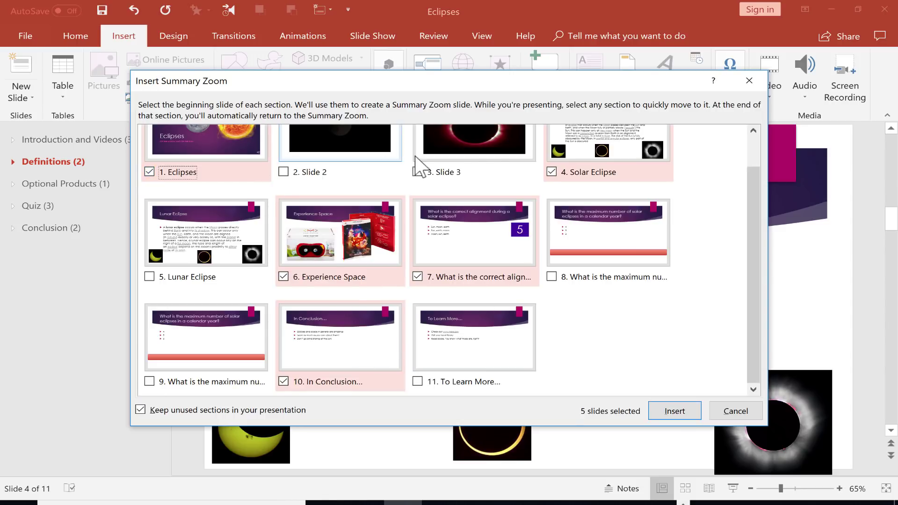
pyautogui.click(686, 414)
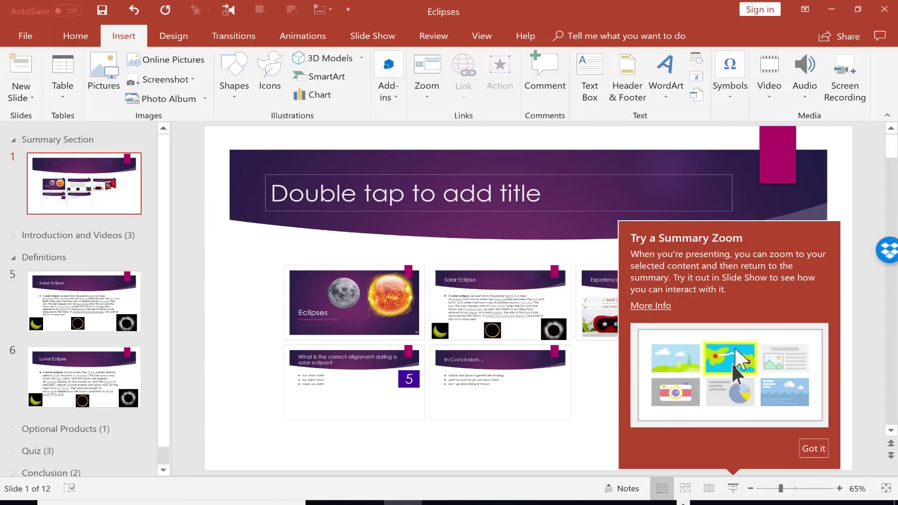
# - Close the Try a Summary Zoom callout
pyautogui.click(828, 449)
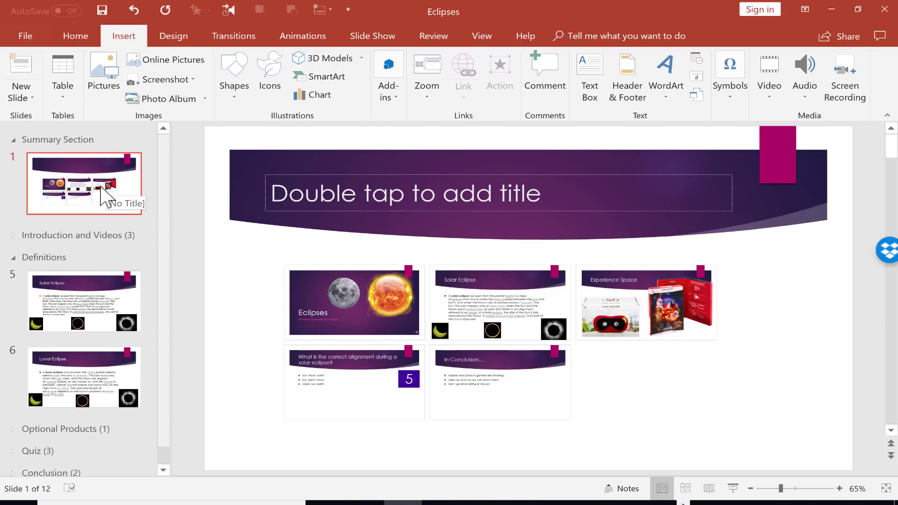
# - Expand Introduction and Videos, drag the Summary Section below it, then select the Eclipses slide
pyautogui.click(13, 236)
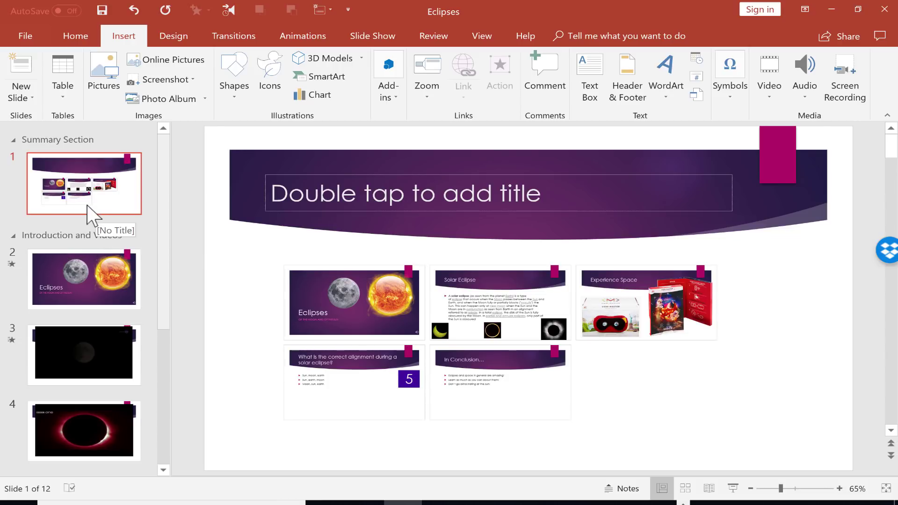
pyautogui.scroll(-1, 84, 196)
pyautogui.scroll(1, 77, 150)
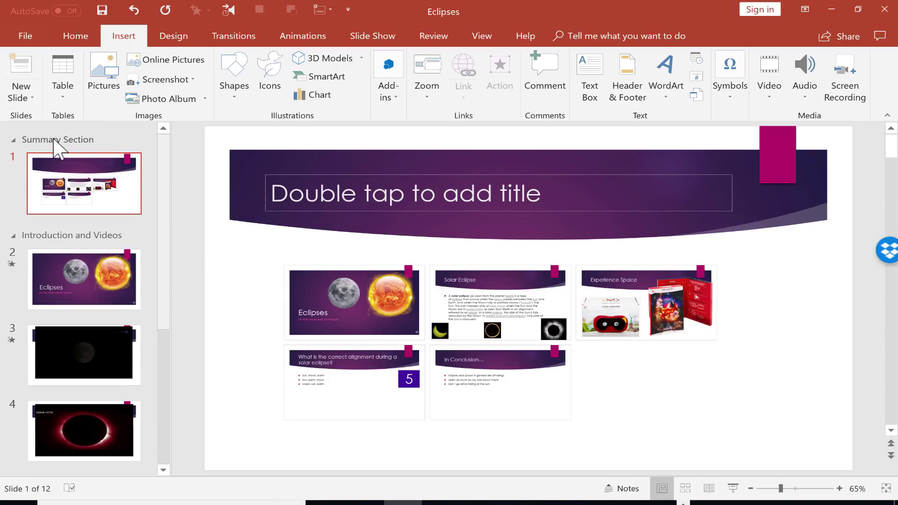
pyautogui.moveTo(54, 139); pyautogui.dragTo(61, 158)
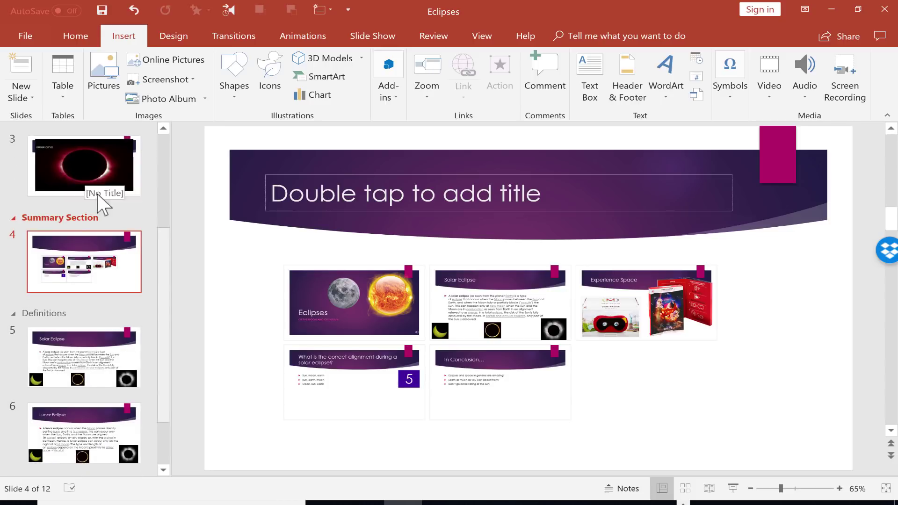
pyautogui.scroll(3, 66, 150)
pyautogui.scroll(-1, 90, 187)
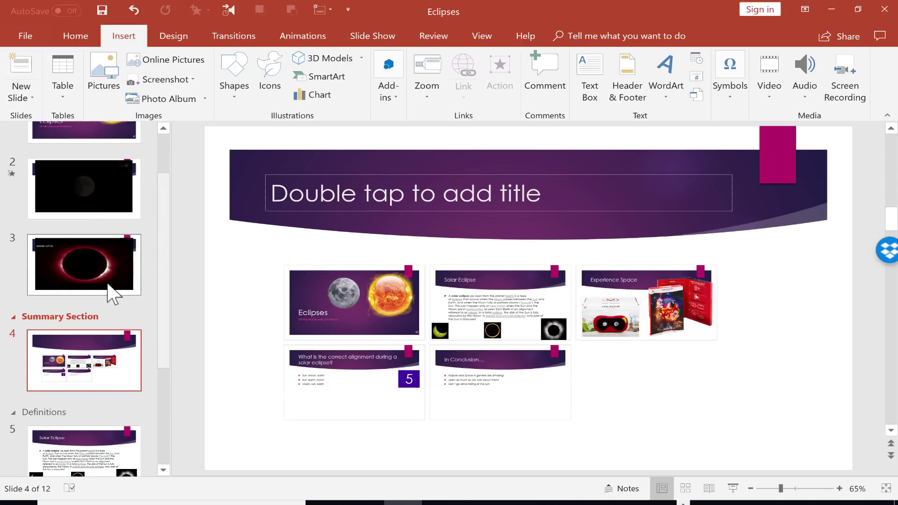
pyautogui.scroll(1, 93, 233)
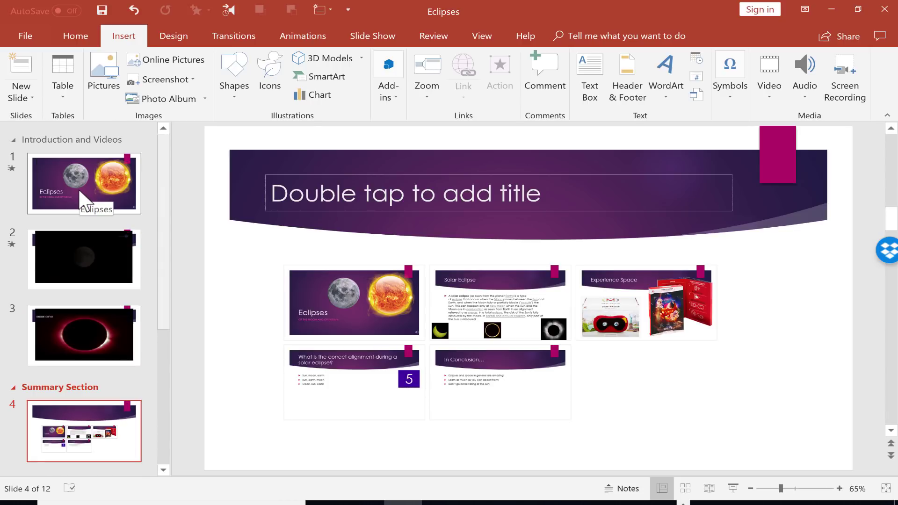
pyautogui.click(80, 191)
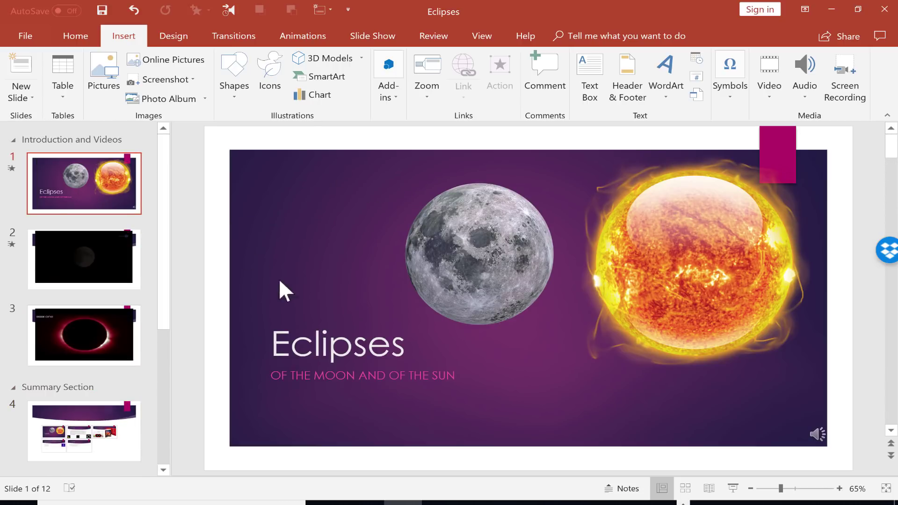
# - Start the slide show from the title slide and advance to the Summary Zoom slide
pyautogui.click(738, 495)
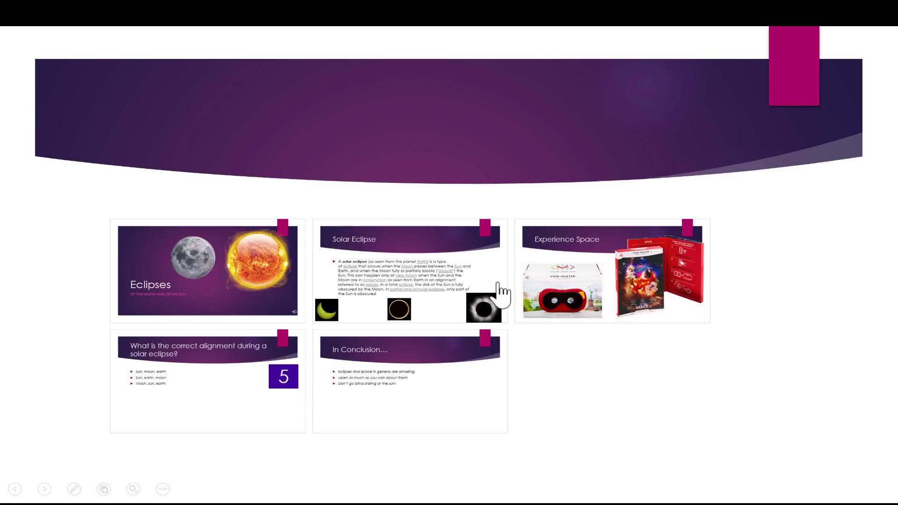
# - Zoom into the alignment-question slide from its tile, then return to editing slide 4
pyautogui.click(236, 367)
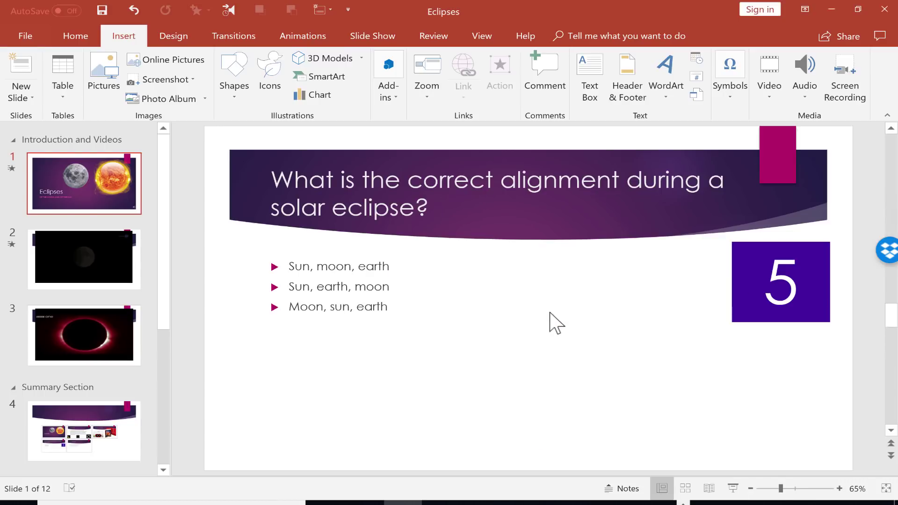
pyautogui.click(84, 426)
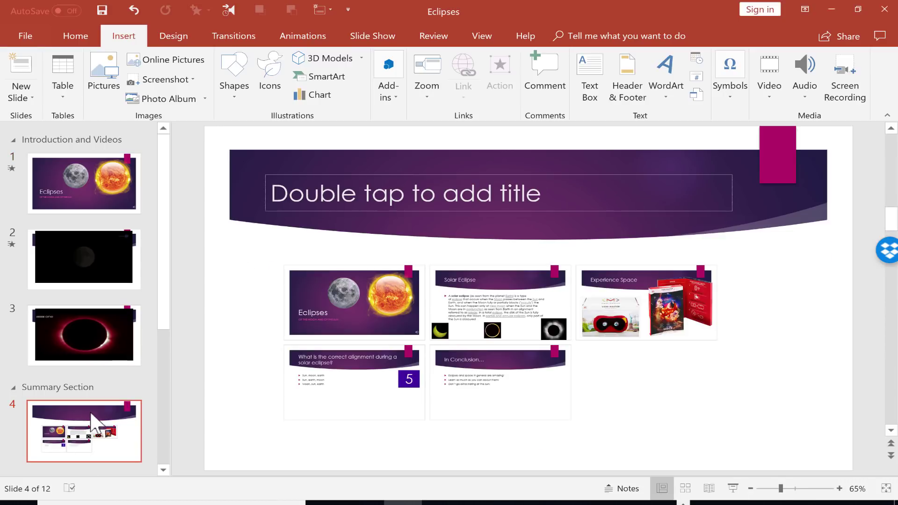
# - Title slide 4 'What would you like to learn next?' and delete the Eclipses zoom tile
pyautogui.click(537, 190)
pyautogui.write('What')
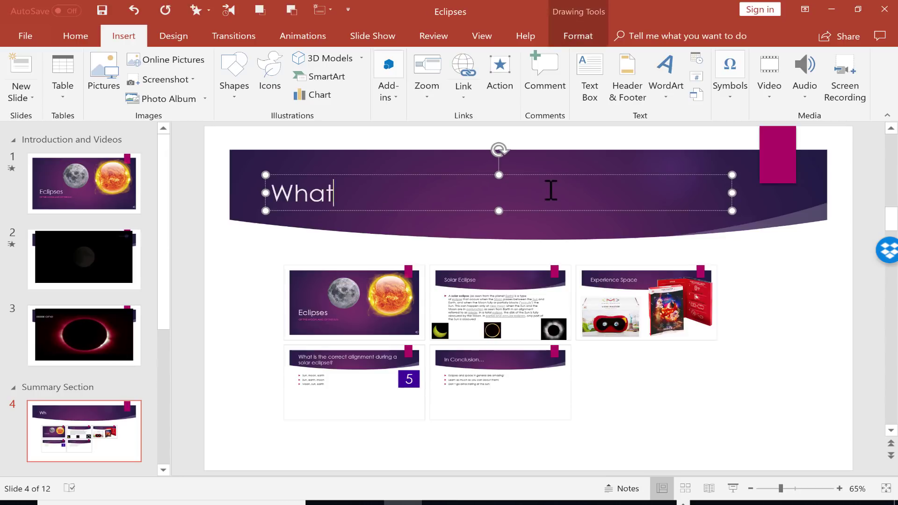
pyautogui.write(' would you like to learn')
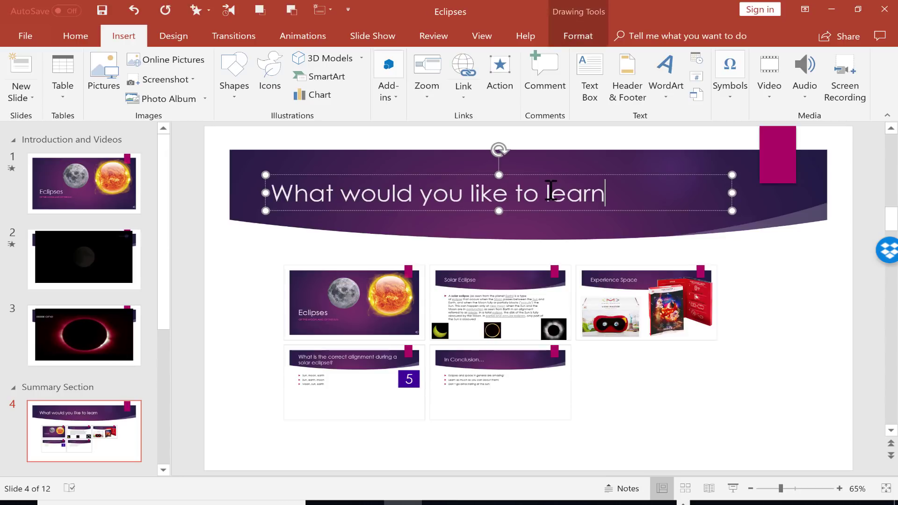
pyautogui.write(' next?')
pyautogui.click(457, 367)
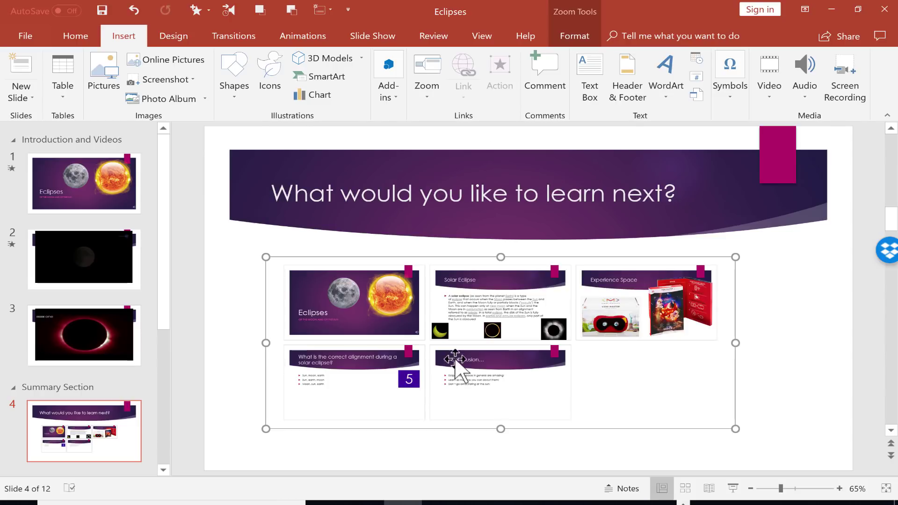
pyautogui.click(365, 312)
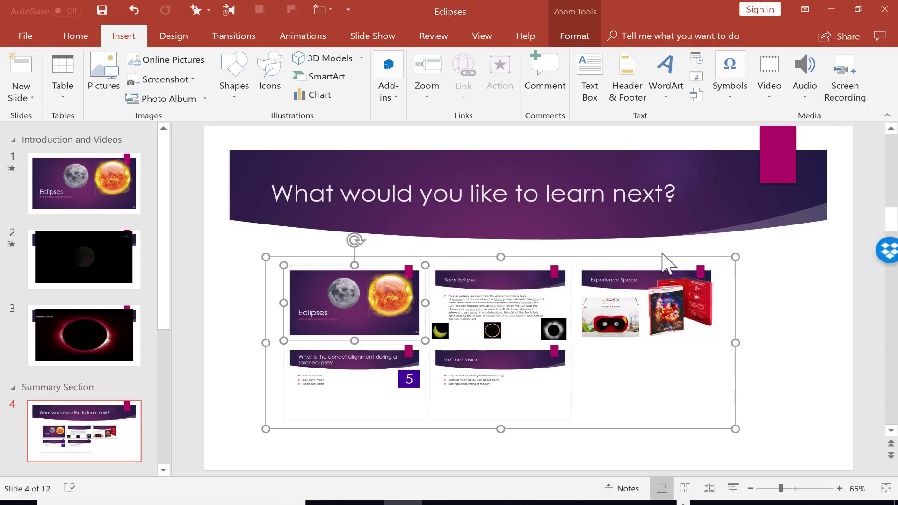
pyautogui.press('Delete')
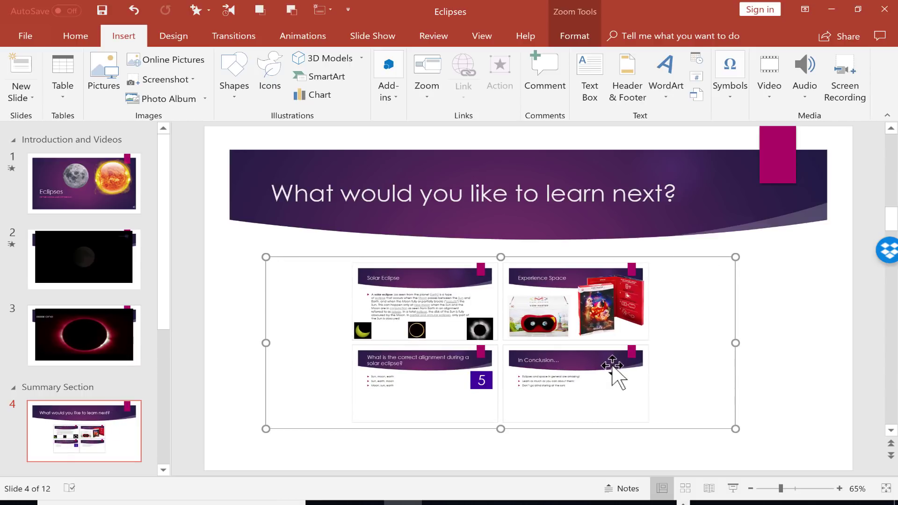
pyautogui.click(597, 379)
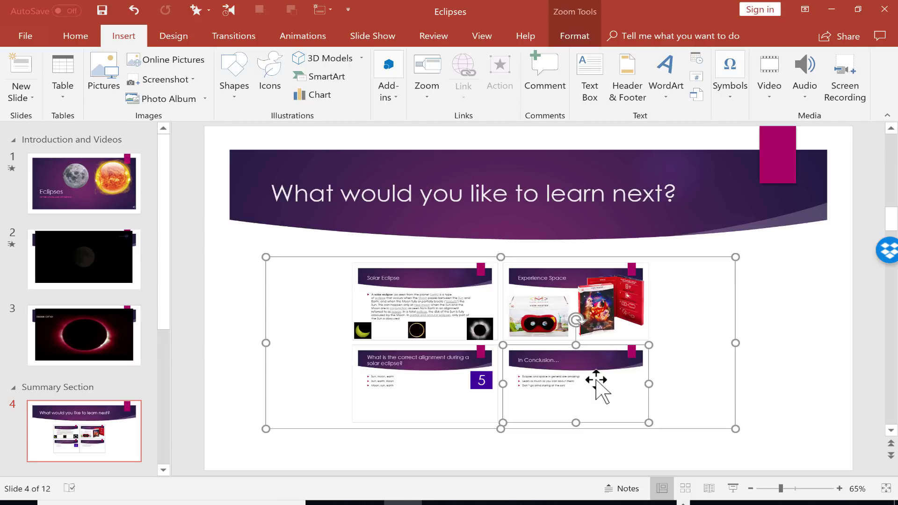
pyautogui.click(791, 290)
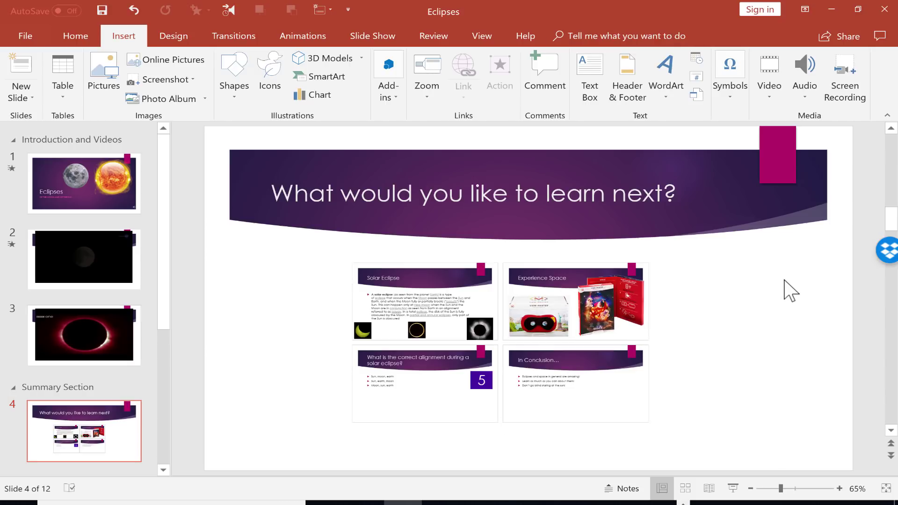
# - Drag a Summary Section zoom onto the Solar Eclipse slide, then delete it again
pyautogui.scroll(-5, 72, 375)
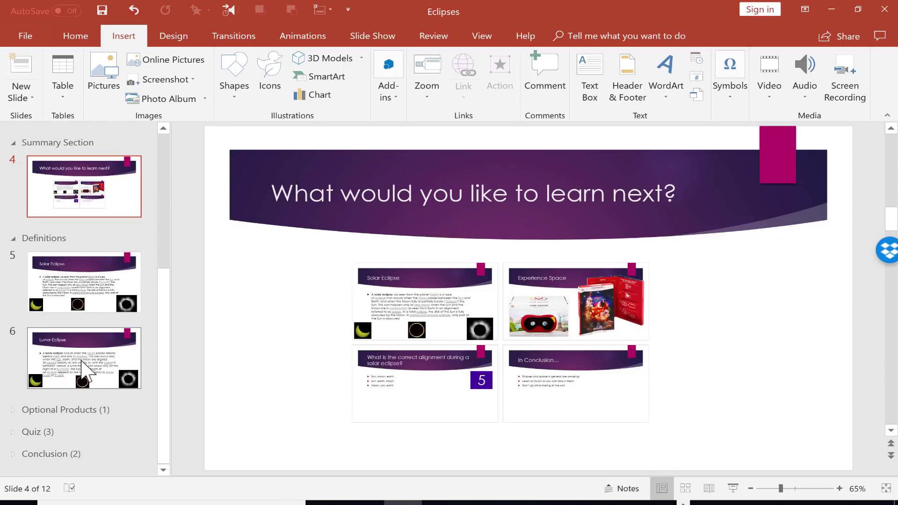
pyautogui.click(94, 291)
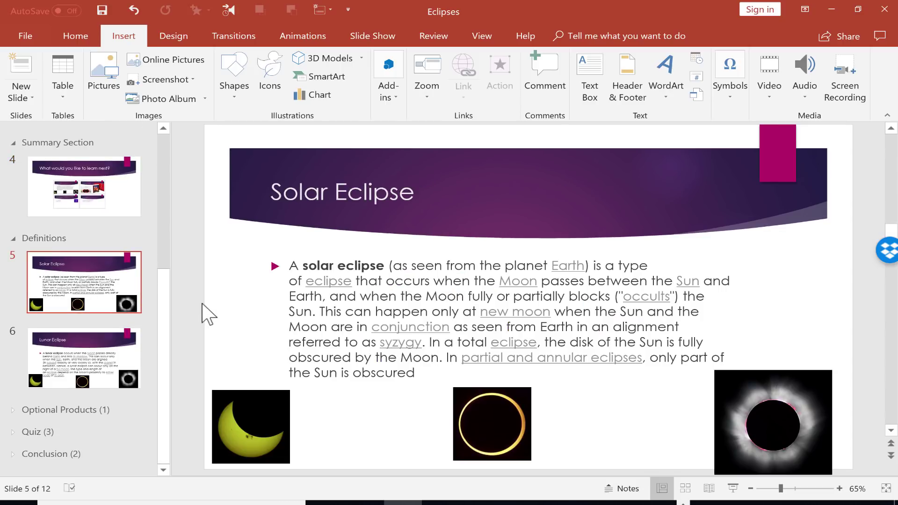
pyautogui.scroll(2, 134, 301)
pyautogui.scroll(1, 109, 280)
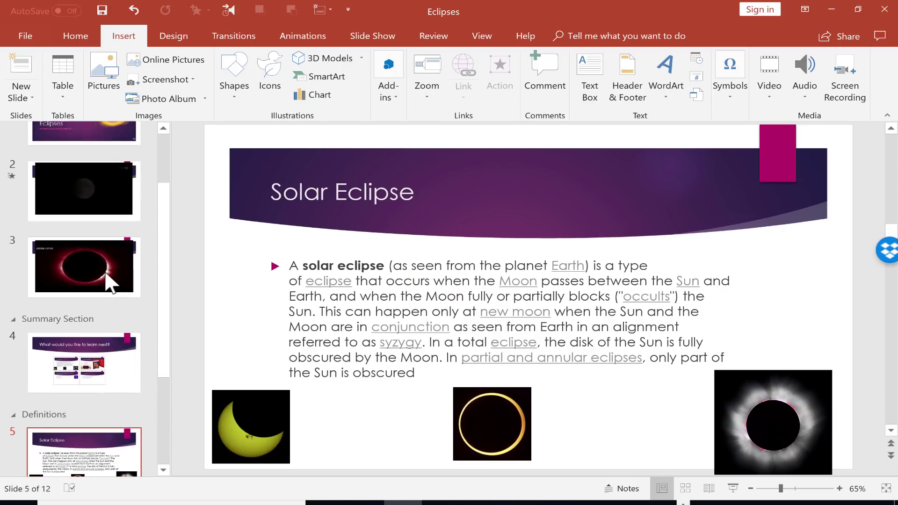
pyautogui.scroll(-1, 96, 274)
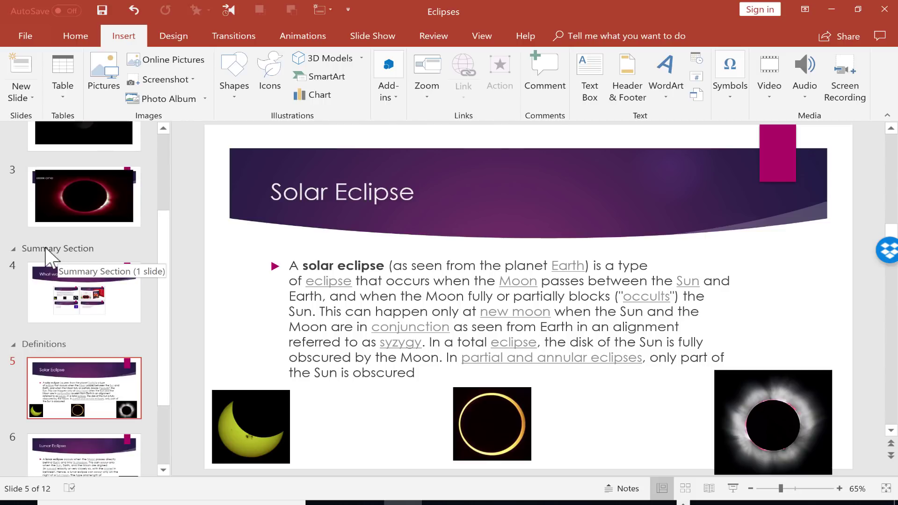
pyautogui.moveTo(45, 249); pyautogui.dragTo(723, 300)
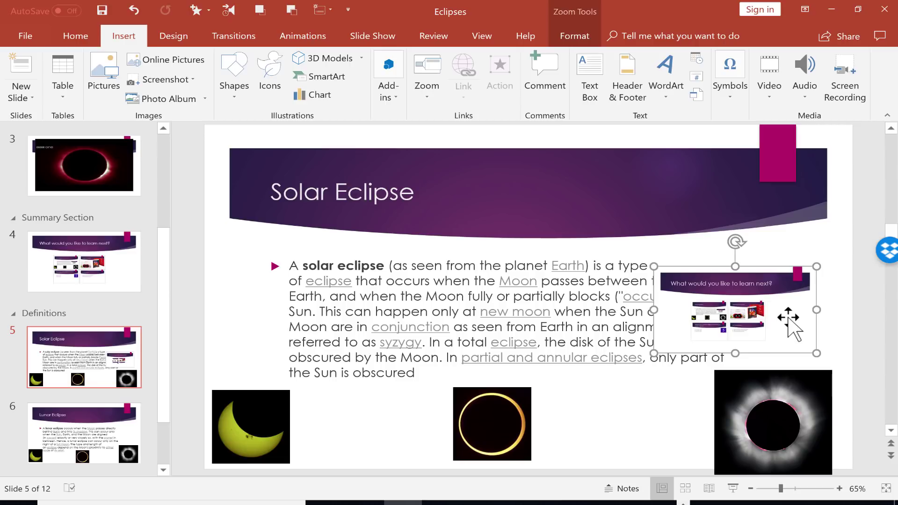
pyautogui.press('Delete')
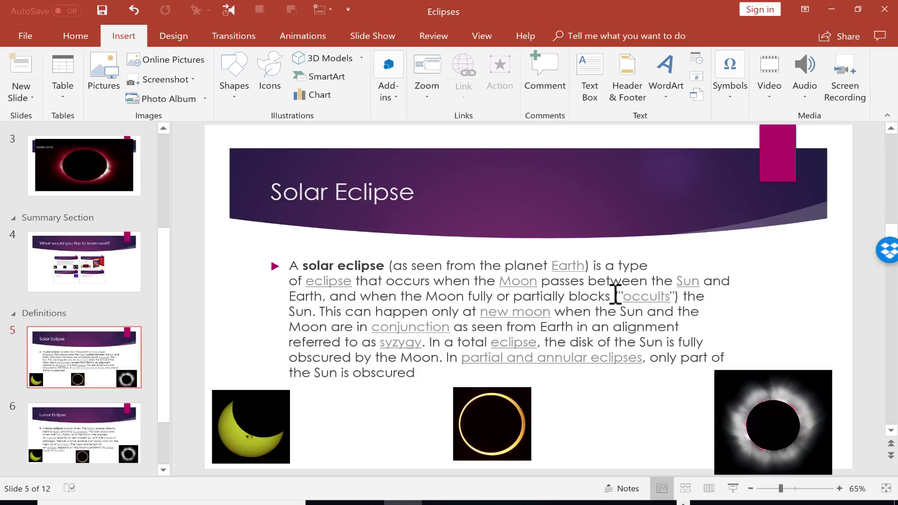
pyautogui.scroll(-2, 84, 299)
pyautogui.click(91, 367)
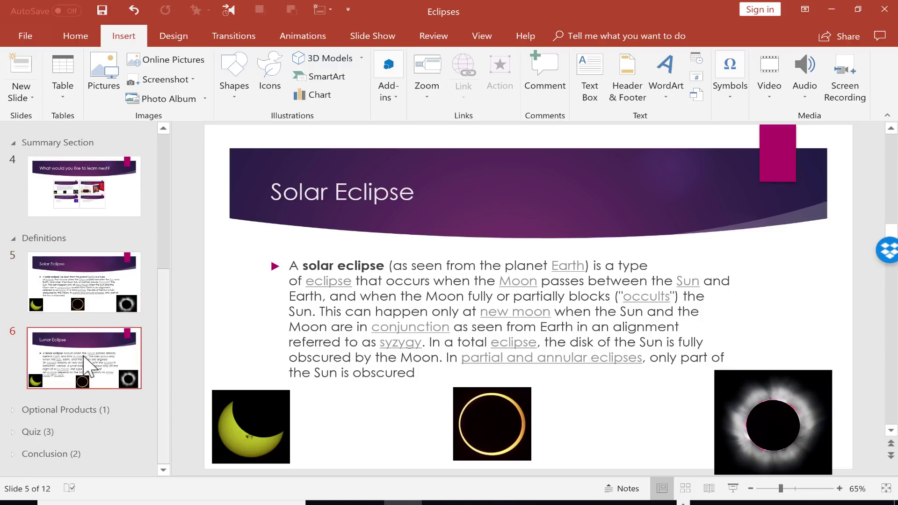
# - On quiz slide 9, insert a section zoom to Section 3: Definitions and move it right
pyautogui.click(63, 410)
pyautogui.scroll(-5, 63, 409)
pyautogui.click(100, 352)
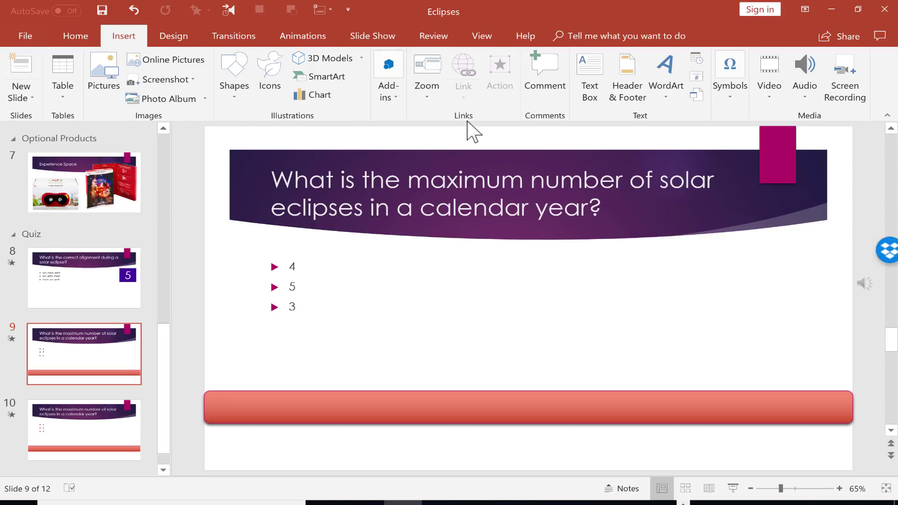
pyautogui.click(427, 88)
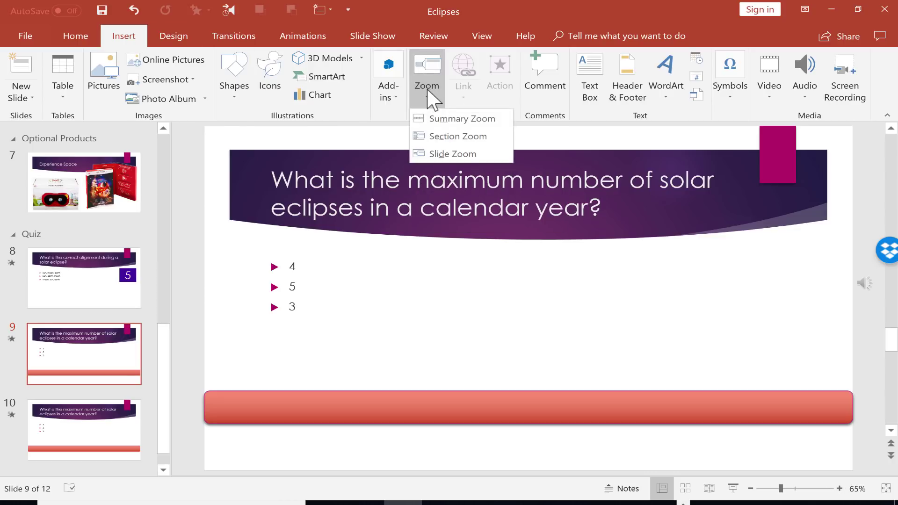
pyautogui.click(447, 137)
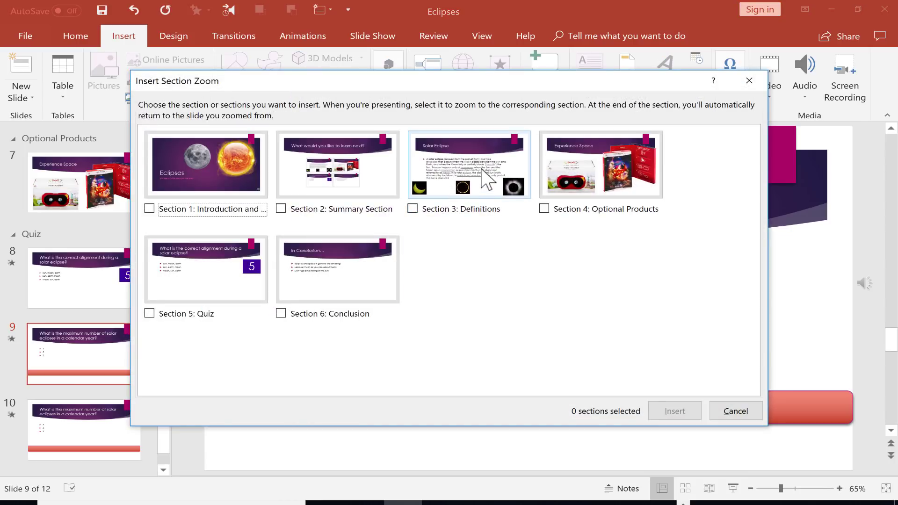
pyautogui.click(487, 180)
pyautogui.click(682, 422)
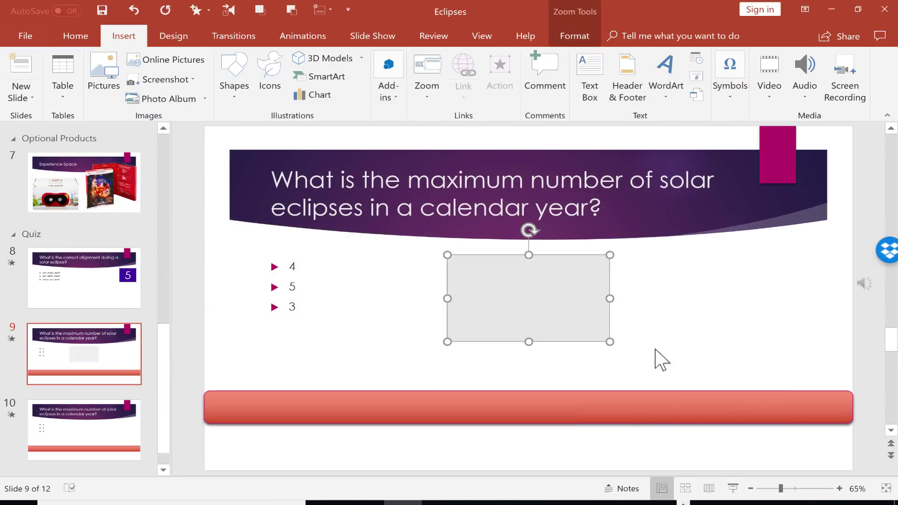
pyautogui.moveTo(521, 287); pyautogui.dragTo(651, 279)
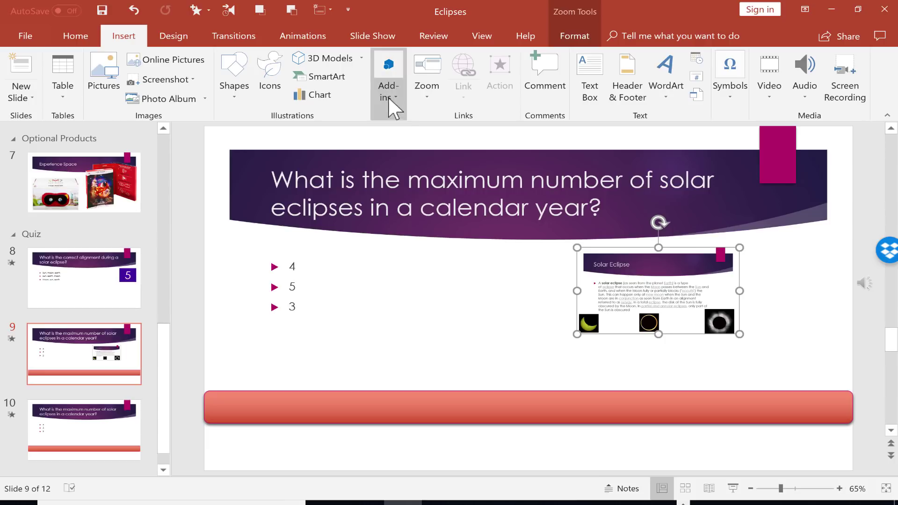
# - Insert a slide zoom to slide 12, To Learn More..., beside the 4, 5, 3 answers
pyautogui.click(427, 98)
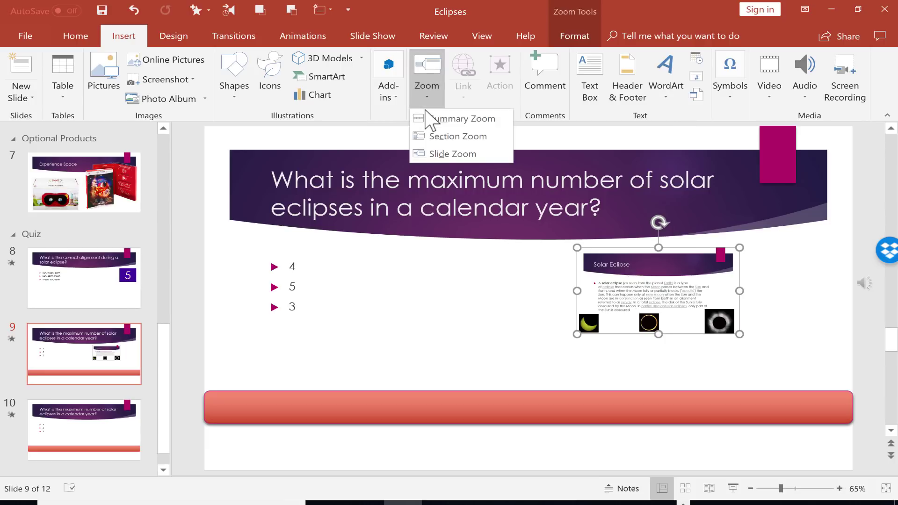
pyautogui.click(452, 155)
pyautogui.scroll(-1, 541, 231)
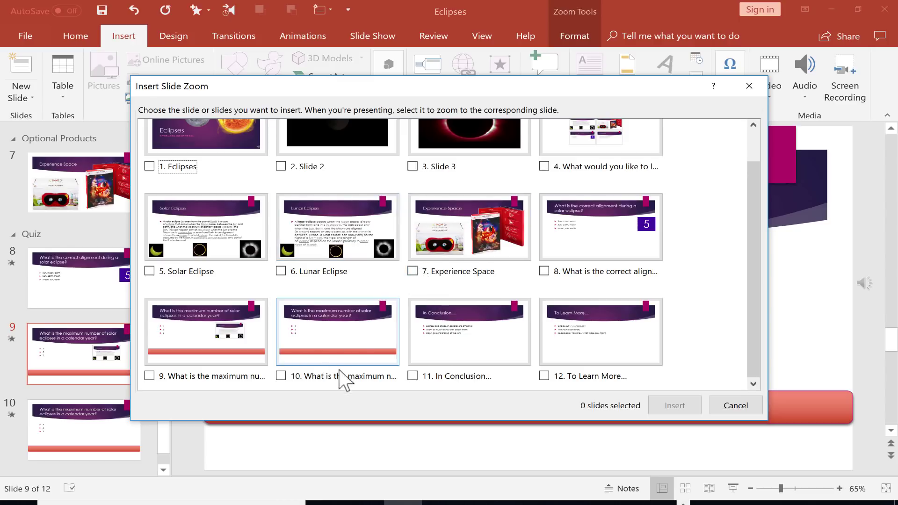
pyautogui.click(546, 379)
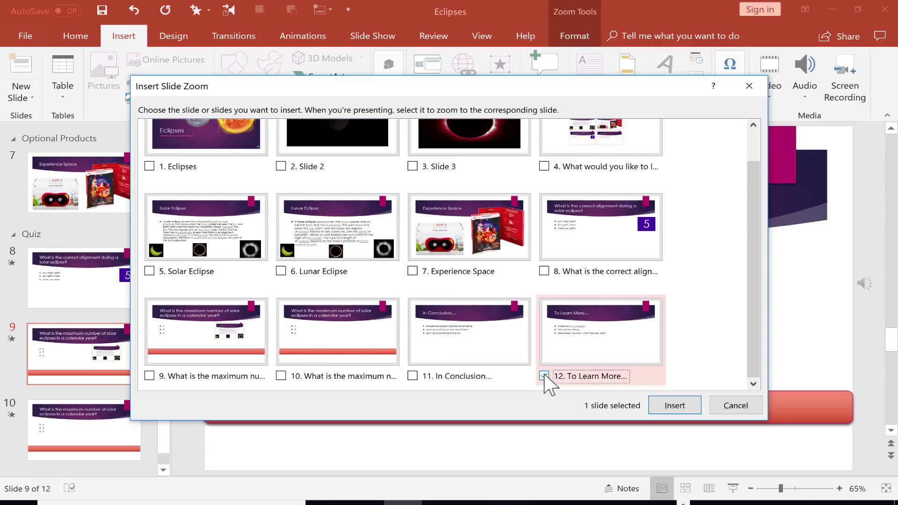
pyautogui.click(673, 405)
pyautogui.moveTo(607, 330); pyautogui.dragTo(479, 330)
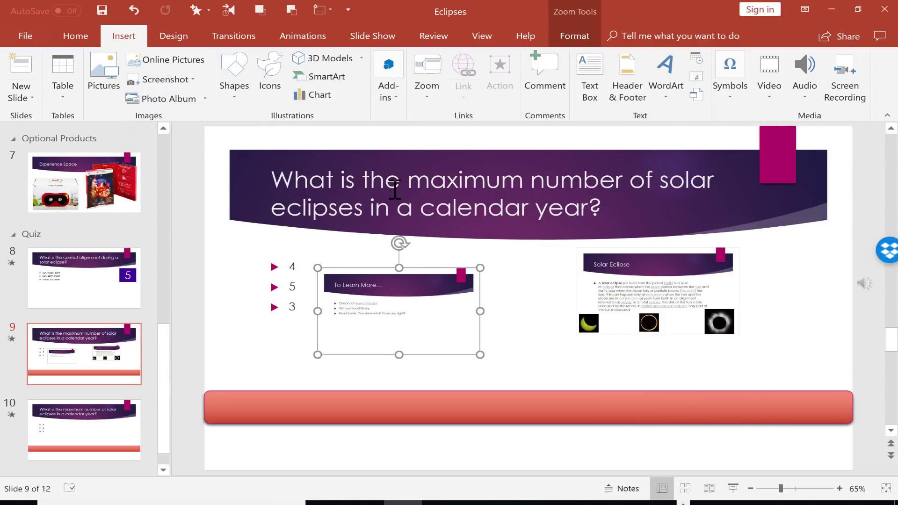
pyautogui.click(425, 89)
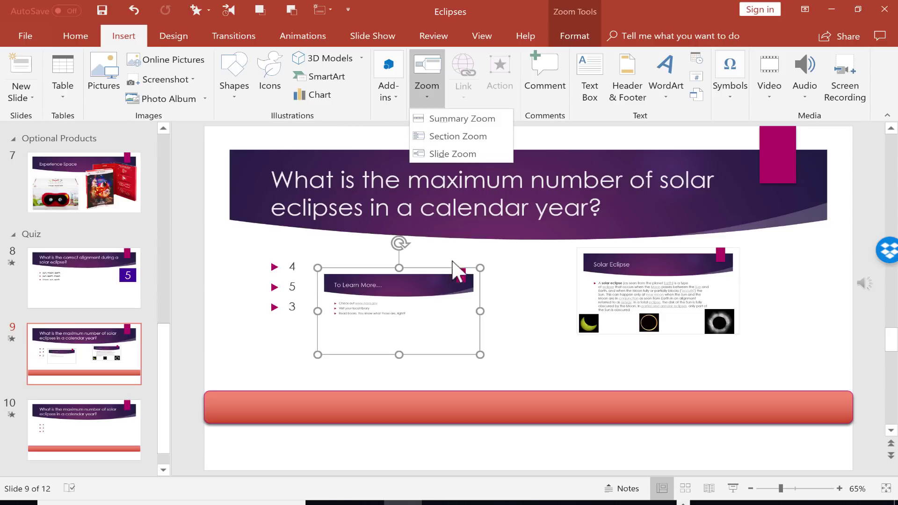
pyautogui.click(400, 334)
pyautogui.moveTo(165, 356); pyautogui.dragTo(157, 153)
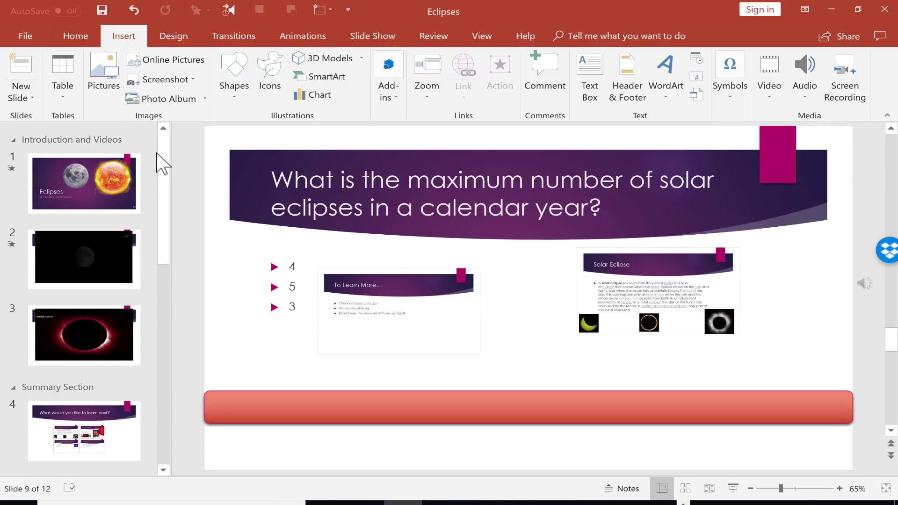
# - Review the title slide and eclipse video slide 3, then return to summary slide 4
pyautogui.click(127, 419)
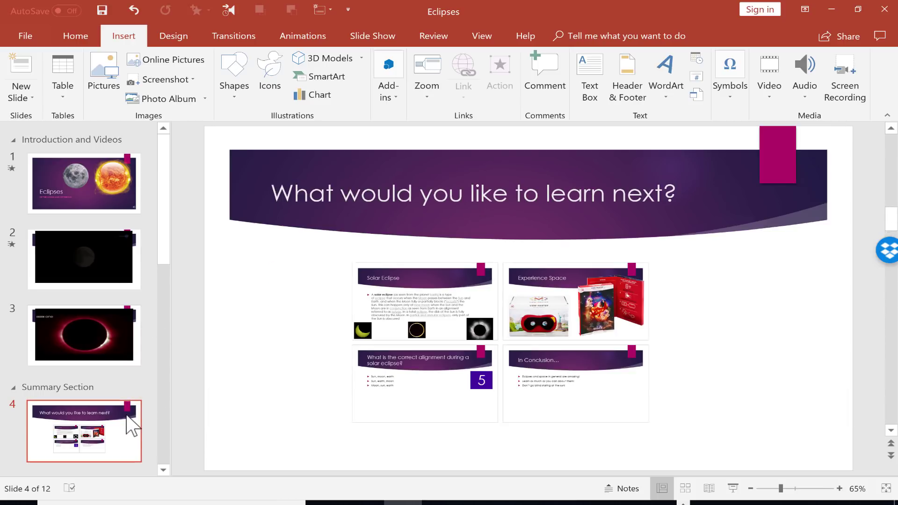
pyautogui.click(431, 97)
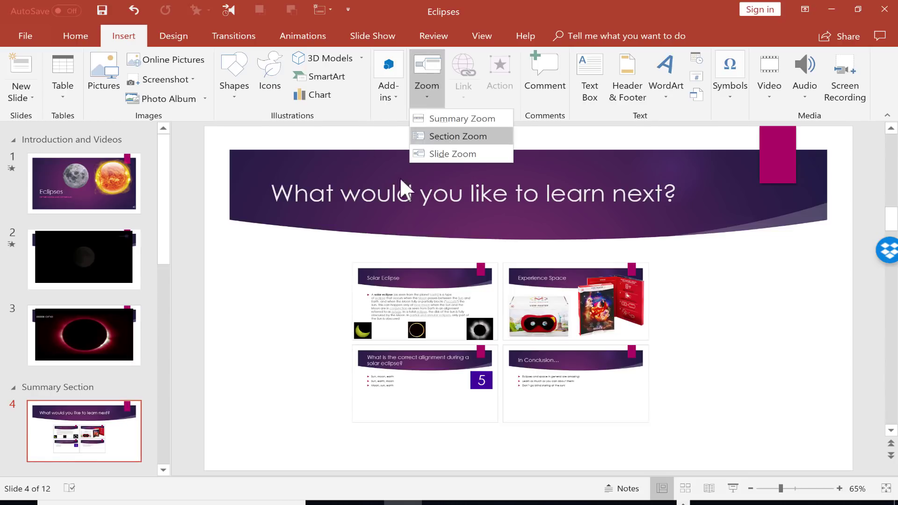
pyautogui.click(213, 295)
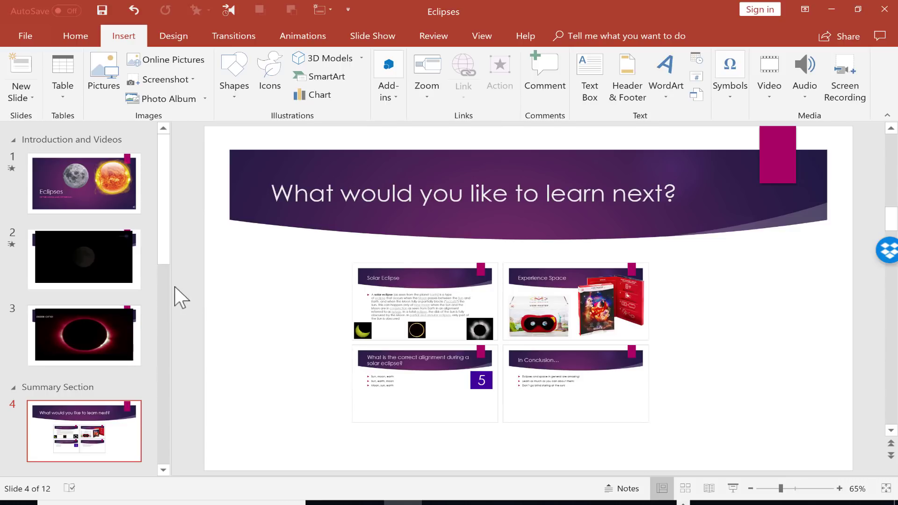
pyautogui.click(102, 201)
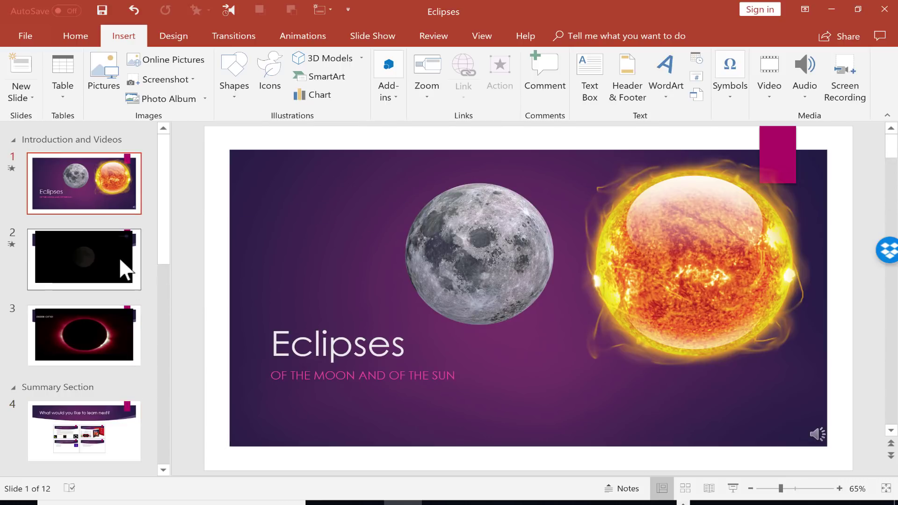
pyautogui.click(100, 331)
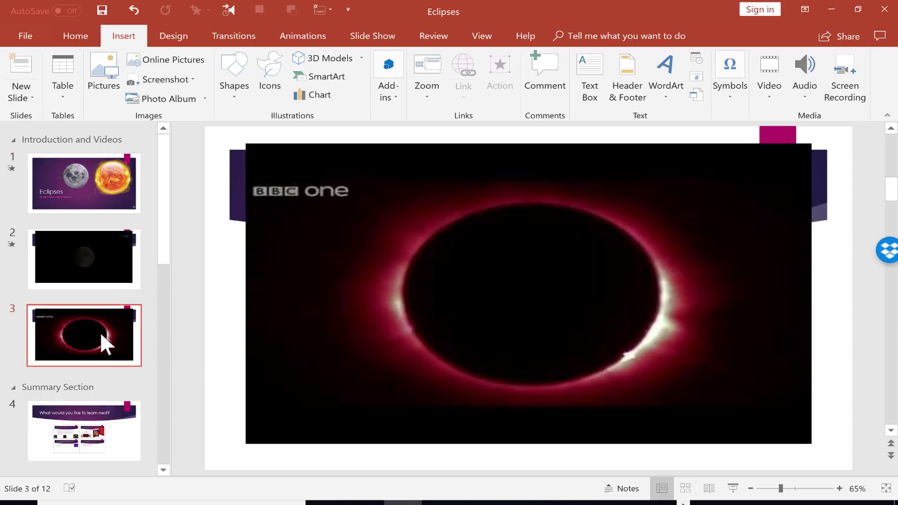
pyautogui.click(101, 423)
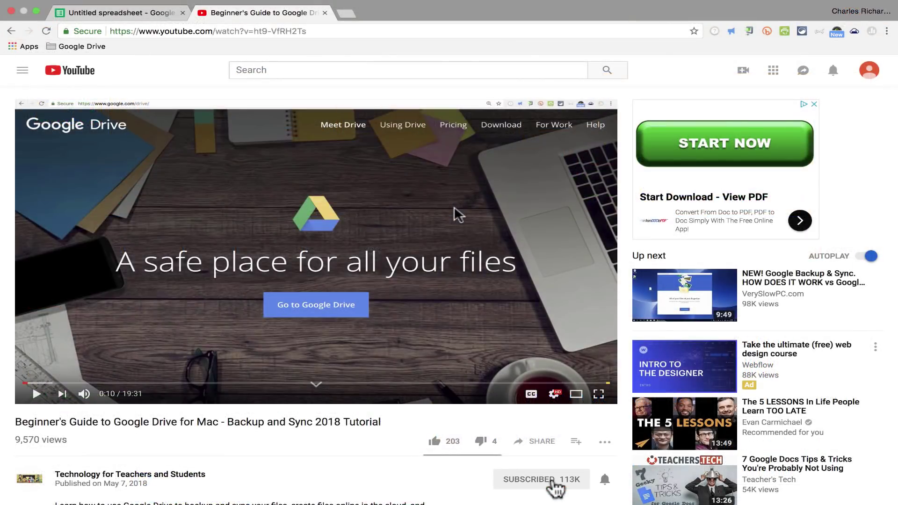
# - Turn on all notifications for the Technology for Teachers and Students channel with the bell icon
pyautogui.scroll(-5, 592, 445)
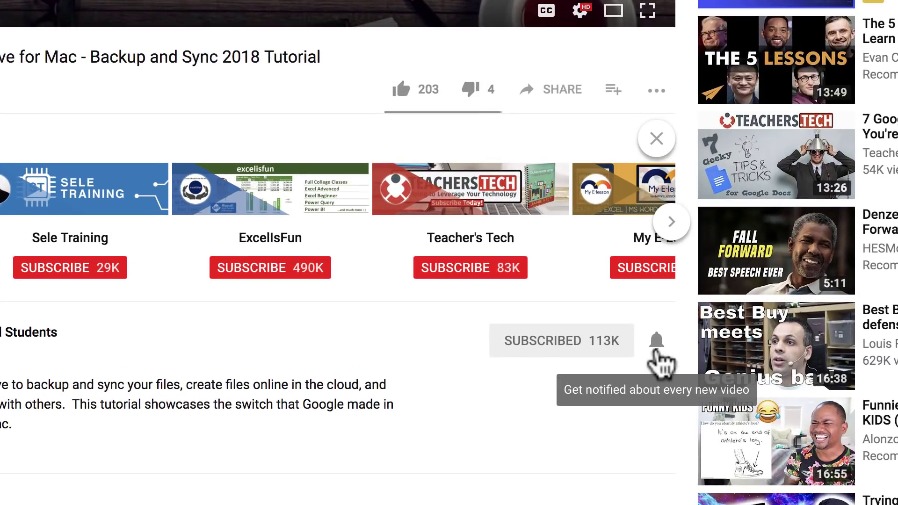
pyautogui.click(657, 351)
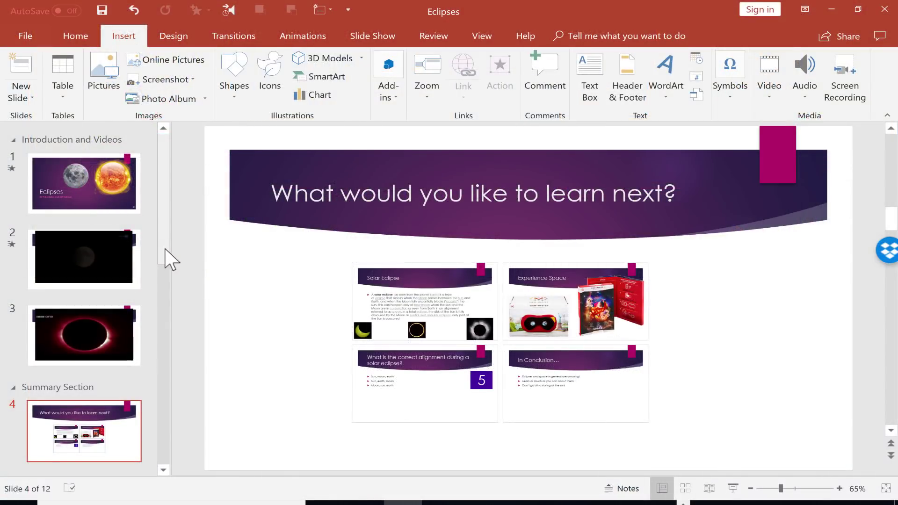
# - Display slide 7, Experience Space, with its View-Master product images
pyautogui.scroll(-3, 171, 328)
pyautogui.scroll(-5, 164, 372)
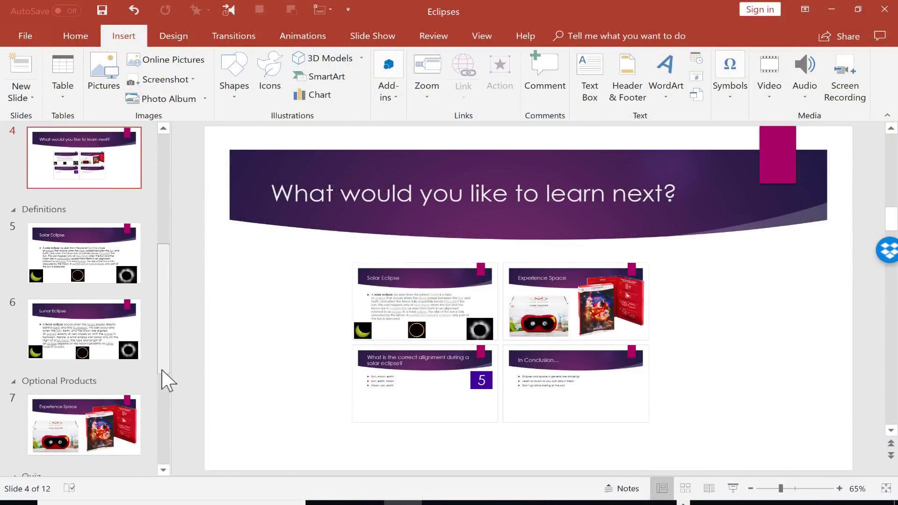
pyautogui.click(93, 346)
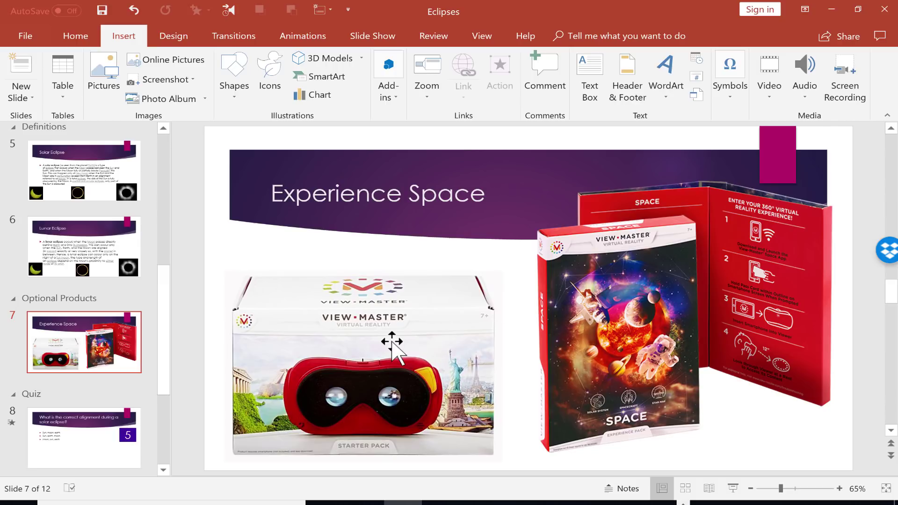
pyautogui.scroll(5, 165, 311)
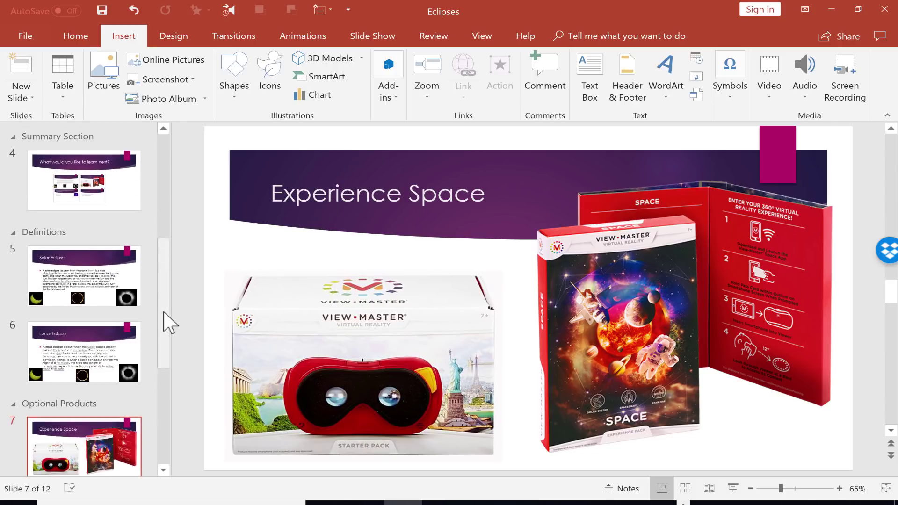
pyautogui.scroll(3, 166, 313)
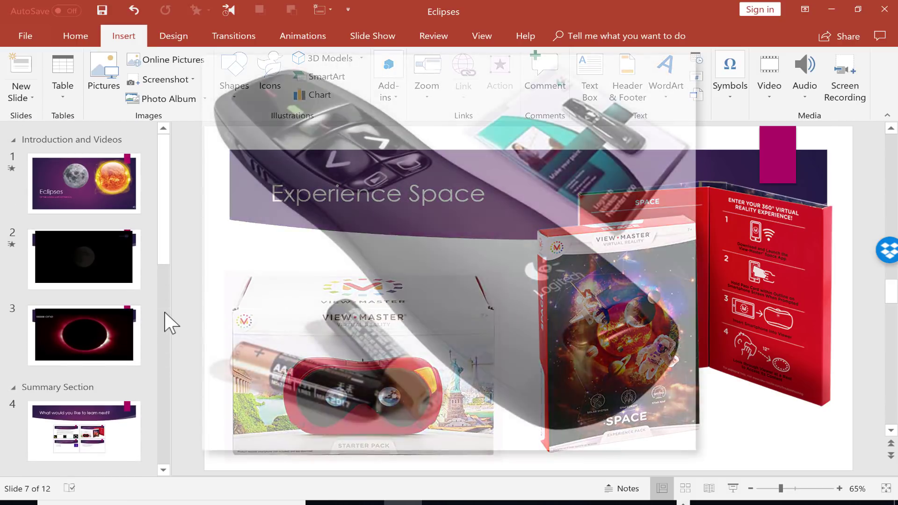